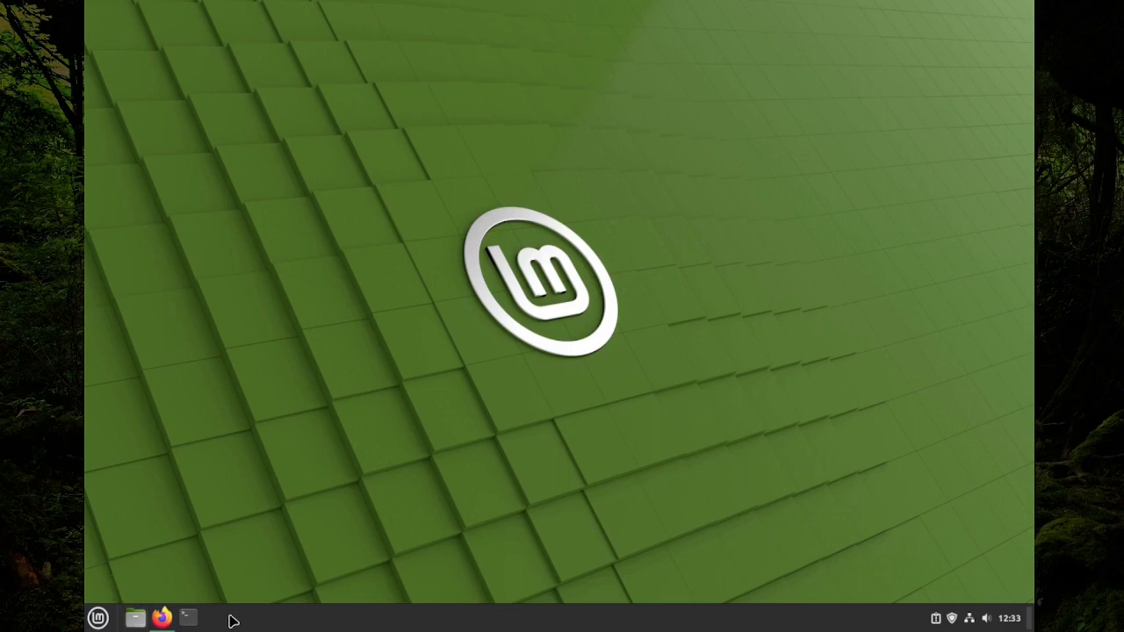
Launch the Themes settings from the menu search 'th', then close it again
{"action": "key", "text": "super"}
{"action": "type", "text": "th"}
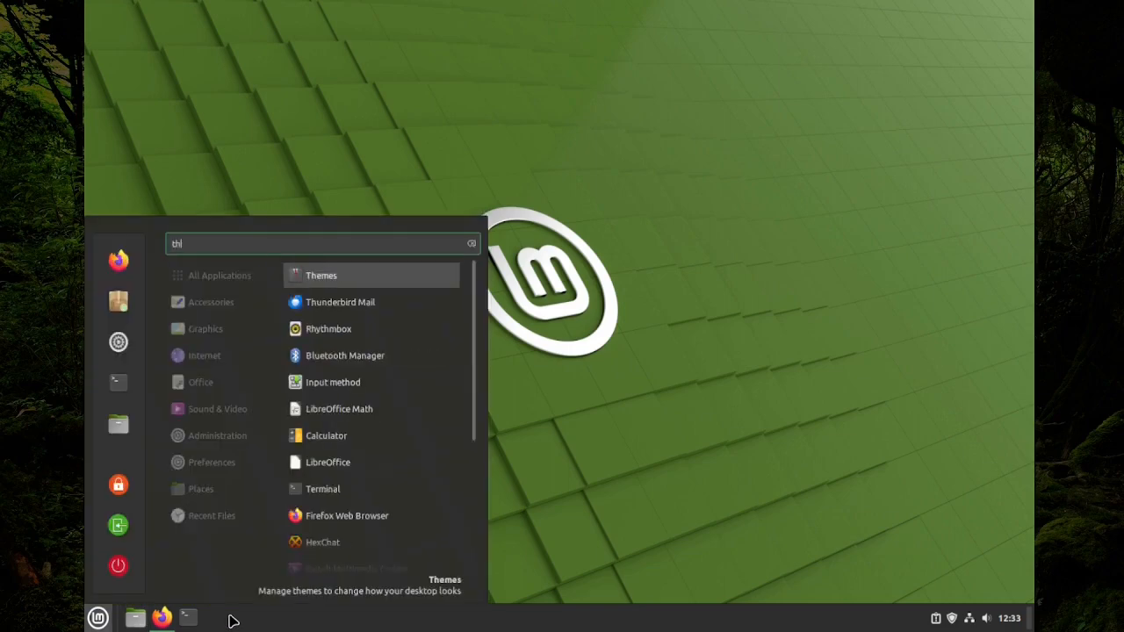
{"action": "key", "text": "Return"}
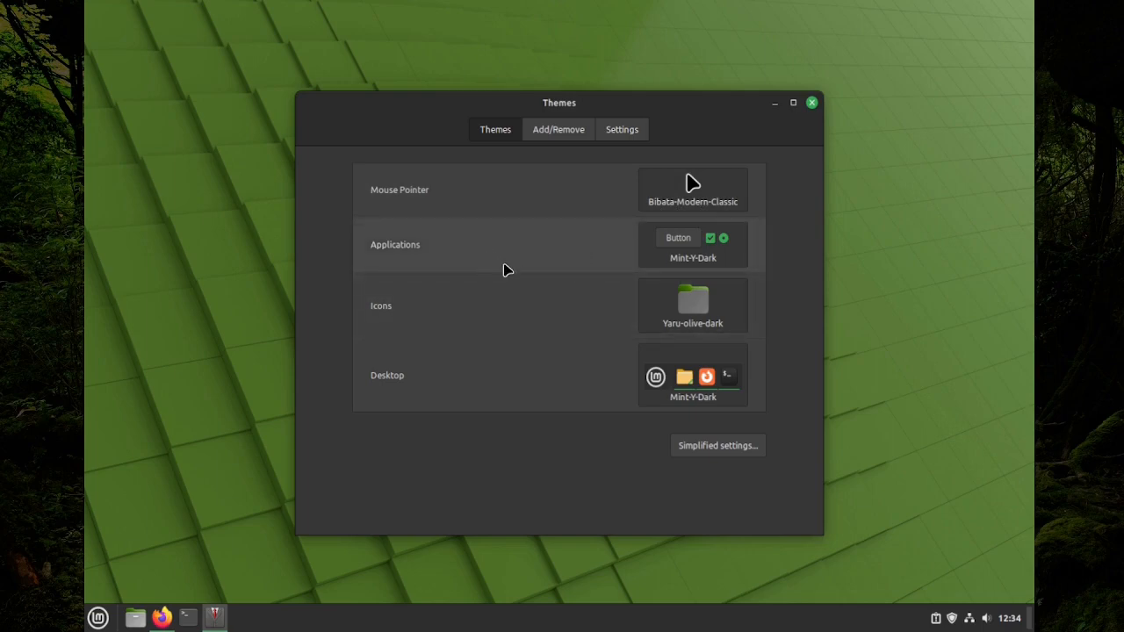
{"action": "left_click", "coordinate": [811, 104]}
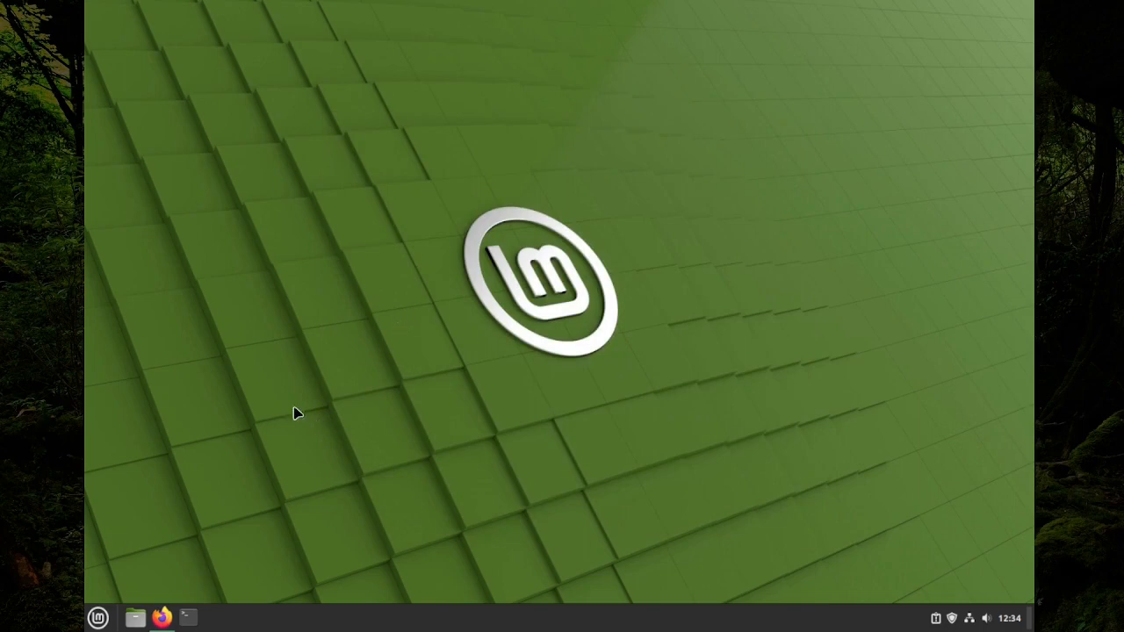
Inspect the olive icons in Nemo's Home folder, close it, and bring up the menu
{"action": "left_click", "coordinate": [134, 616]}
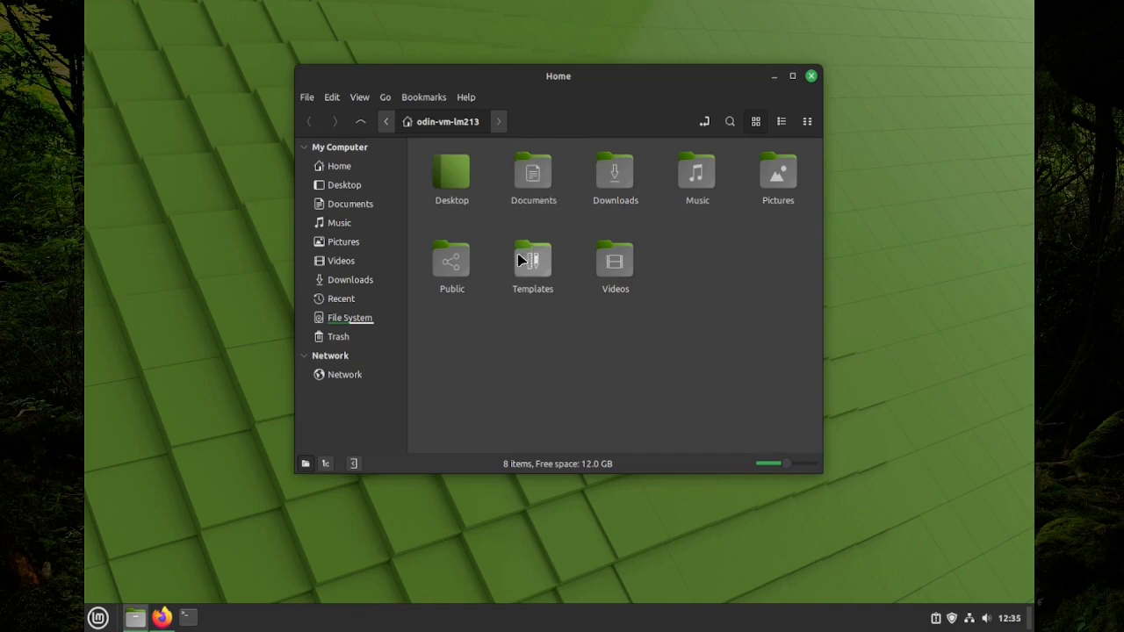
{"action": "left_click", "coordinate": [811, 78]}
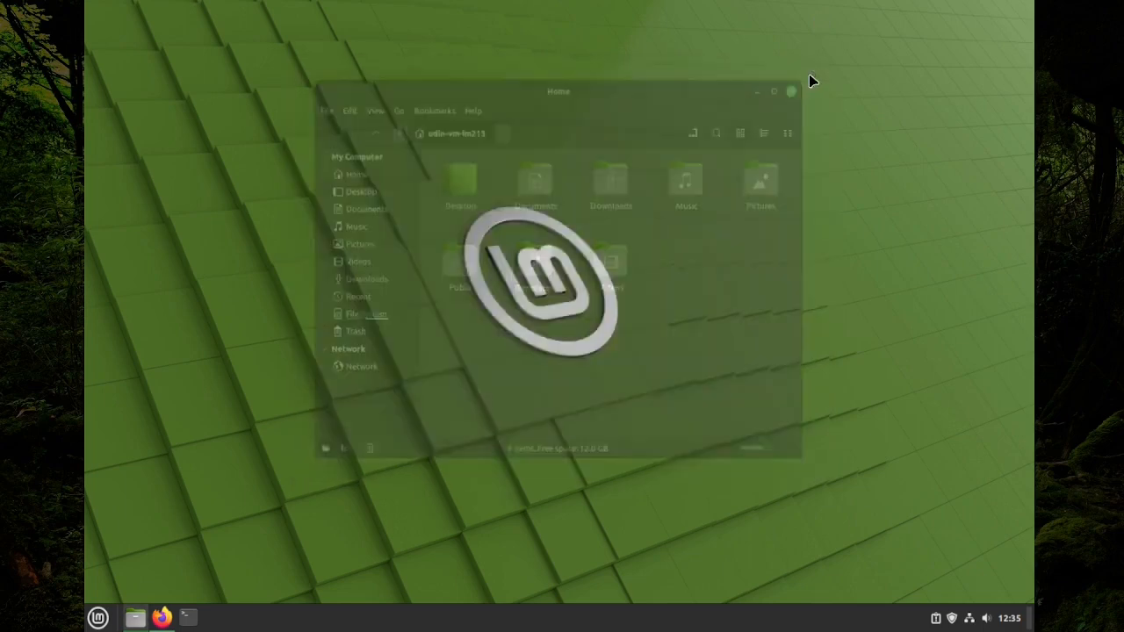
{"action": "key", "text": "super"}
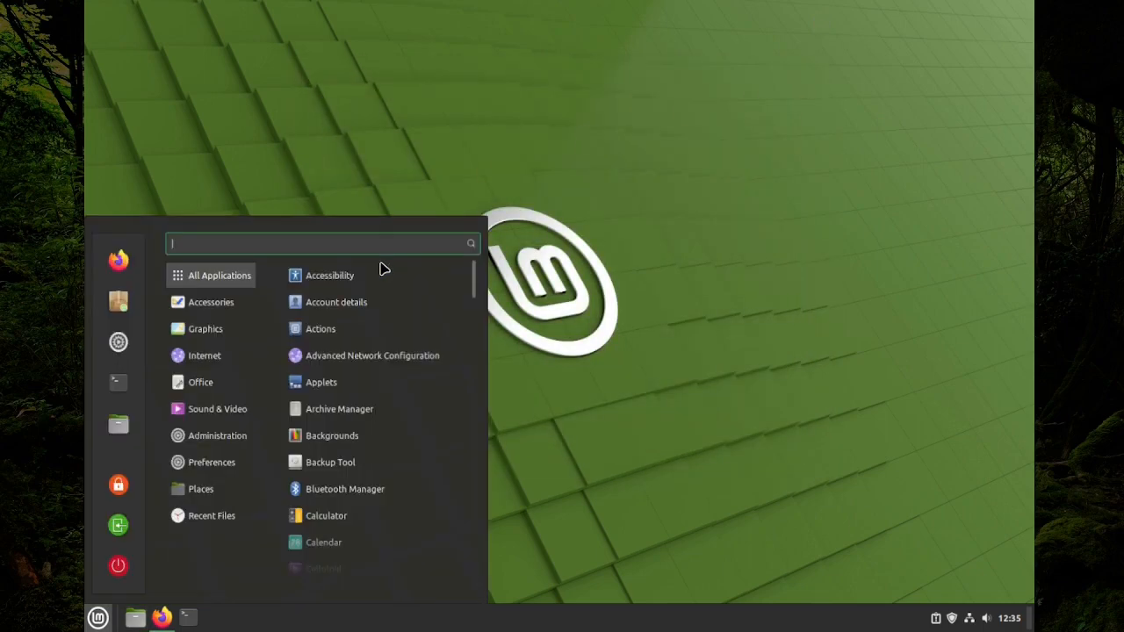
Find System Info via 'inf', check it reports Linux Mint 21.3 Cinnamon, then close it
{"action": "type", "text": "inf"}
{"action": "left_click", "coordinate": [382, 272]}
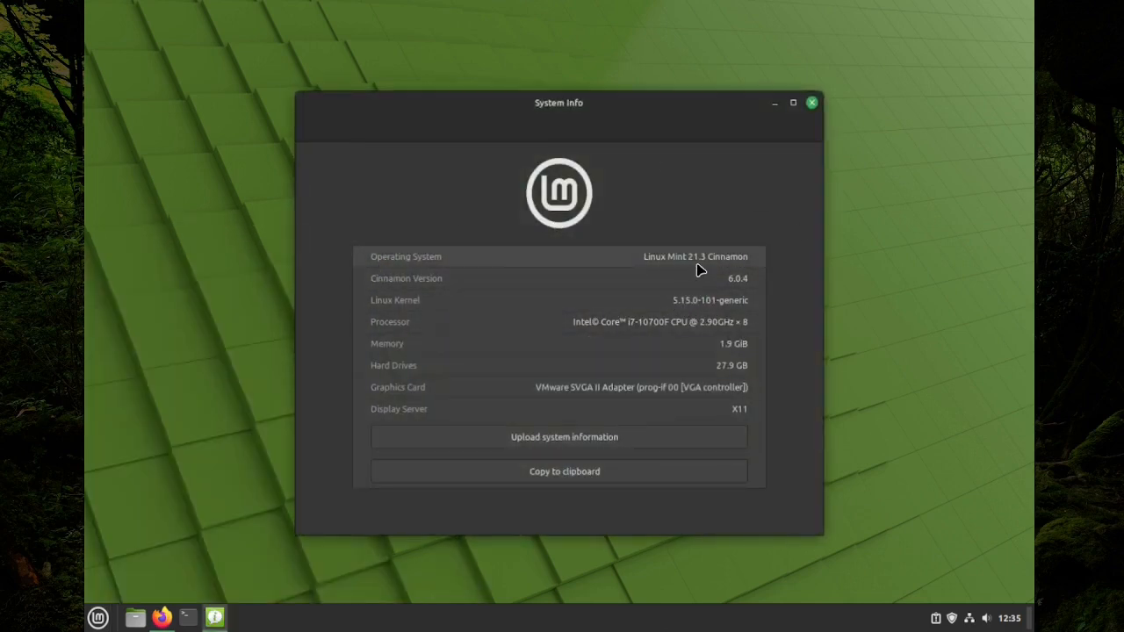
{"action": "left_click", "coordinate": [812, 102]}
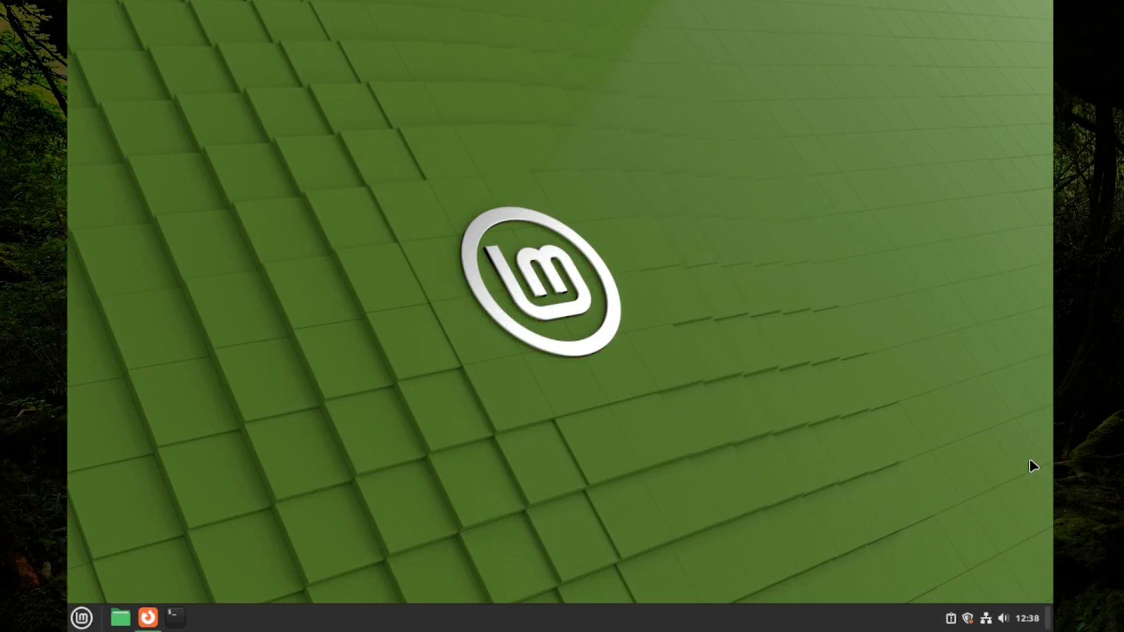
{"action": "key", "text": "super"}
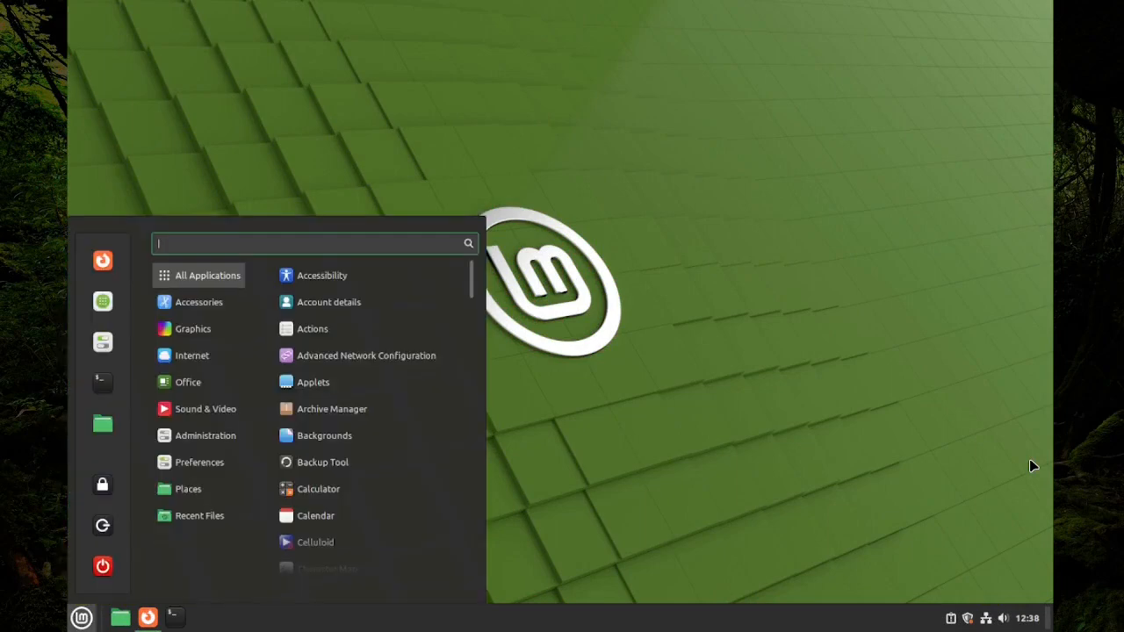
{"action": "type", "text": "info"}
{"action": "key", "text": "Return"}
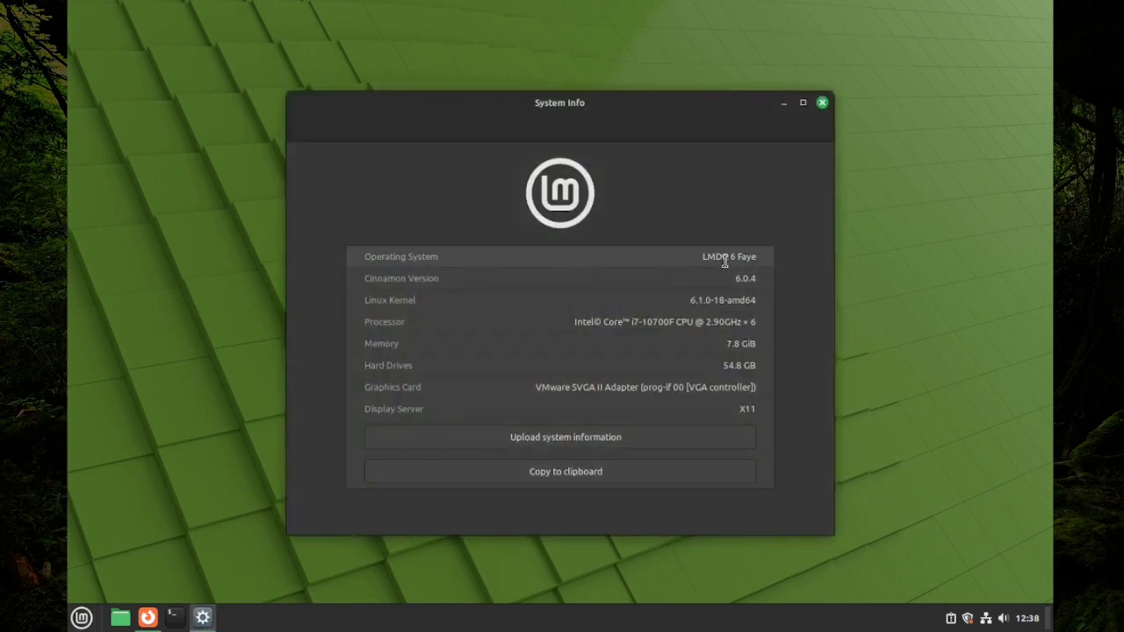
{"action": "left_click", "coordinate": [822, 103]}
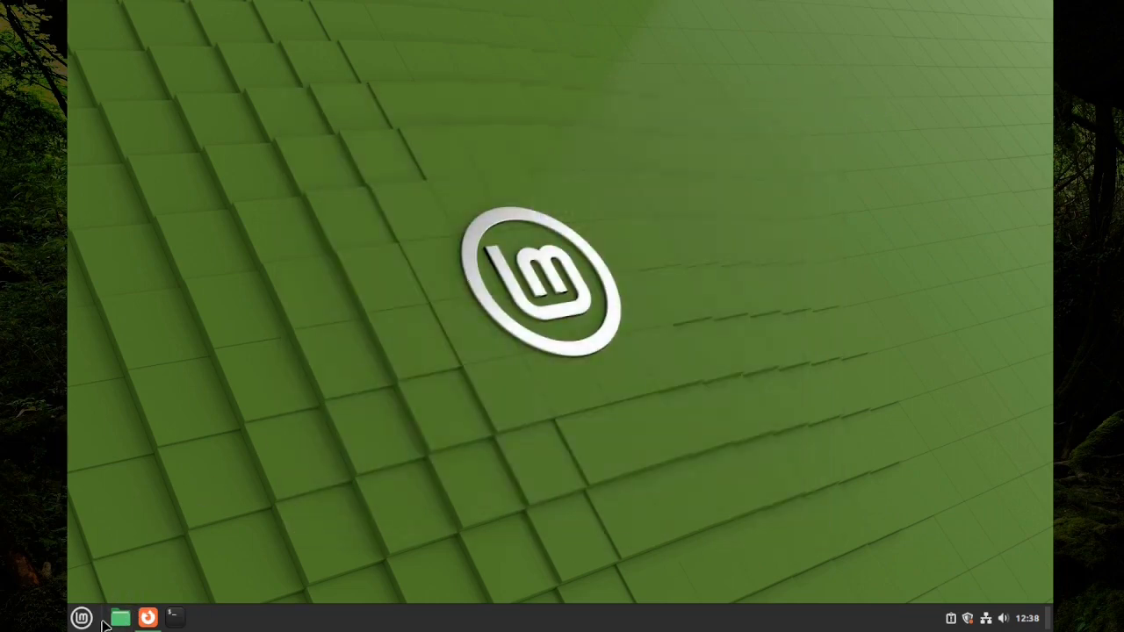
{"action": "left_click", "coordinate": [120, 618]}
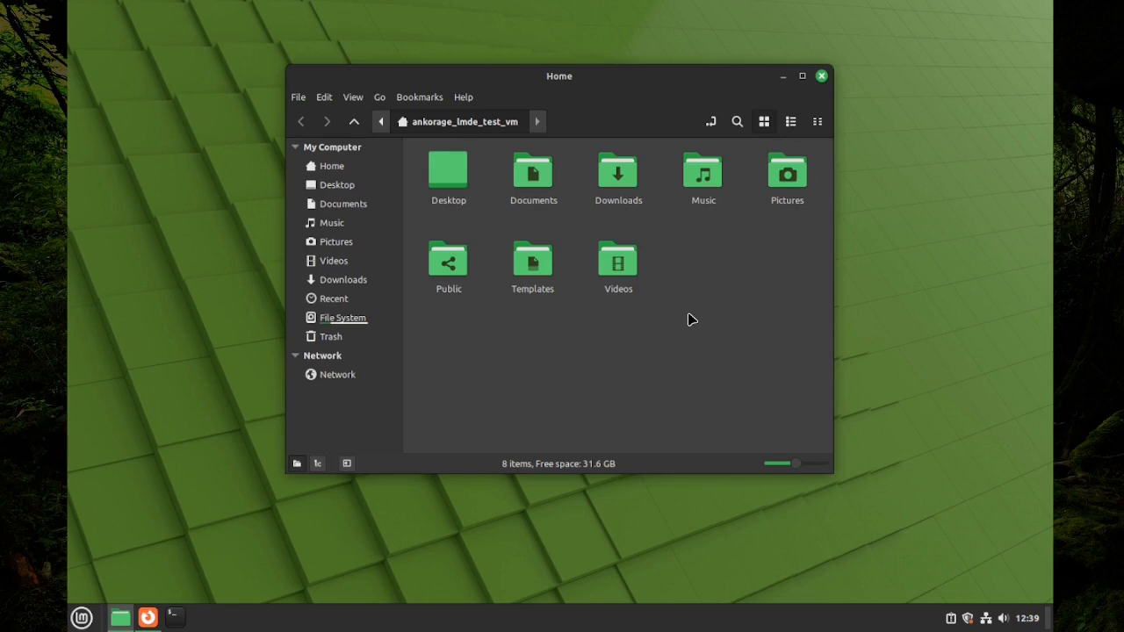
{"action": "left_click", "coordinate": [822, 77]}
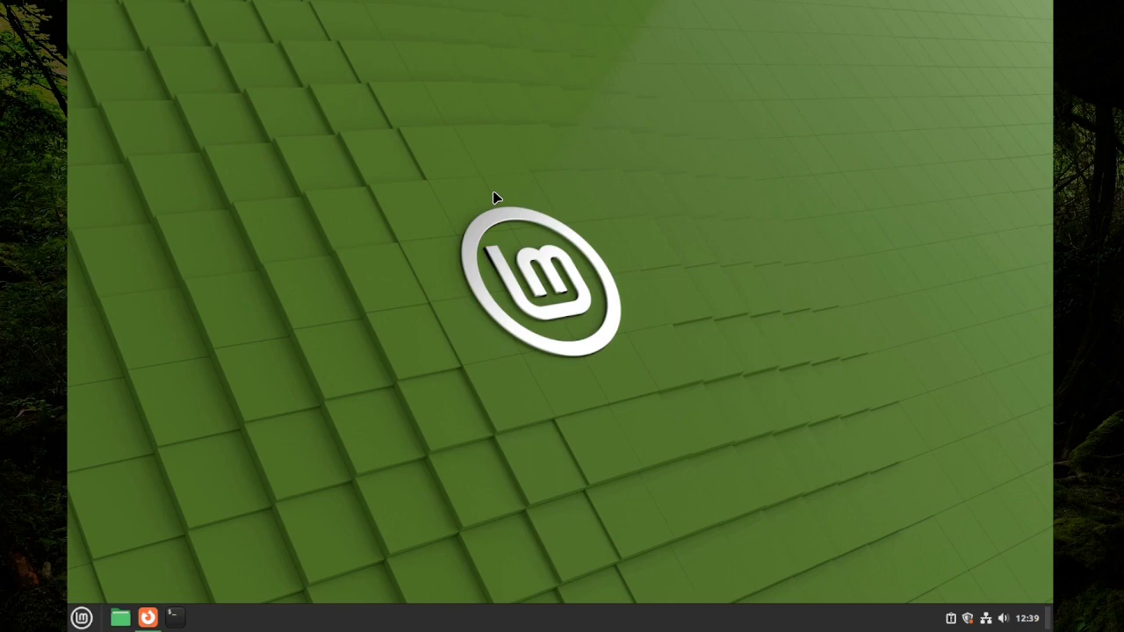
{"action": "key", "text": "super"}
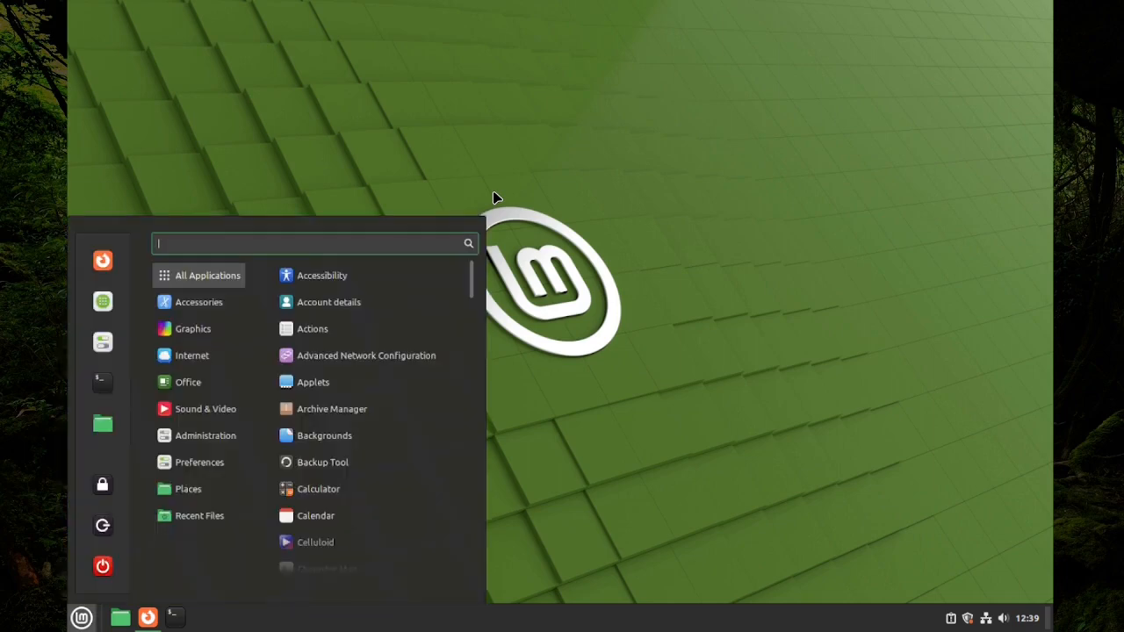
{"action": "type", "text": "the"}
{"action": "key", "text": "Return"}
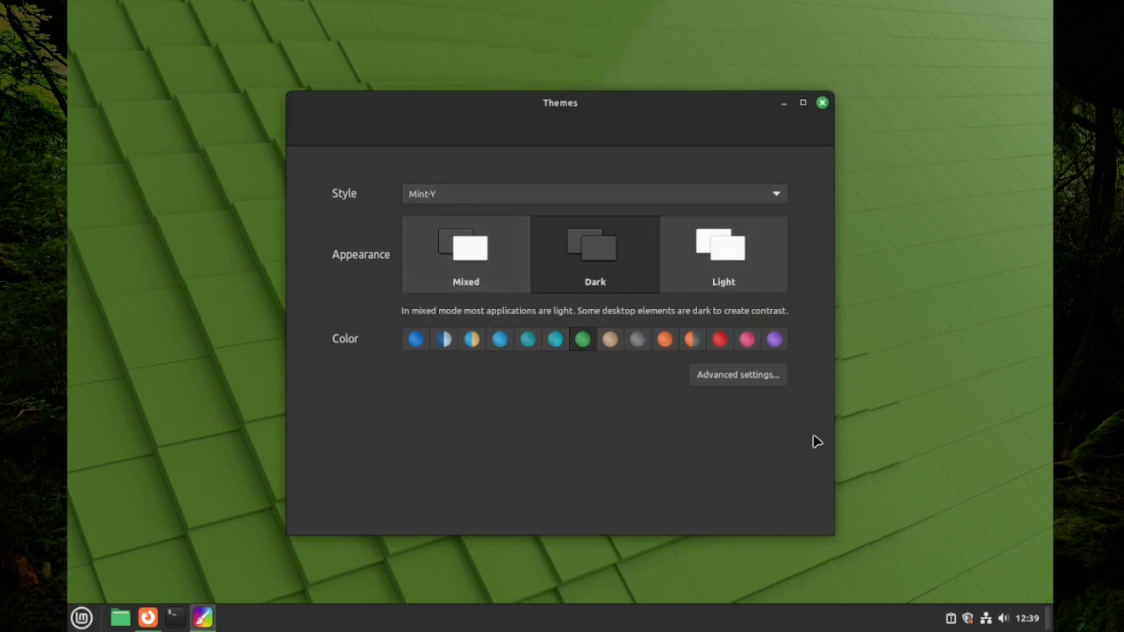
{"action": "left_click", "coordinate": [716, 376]}
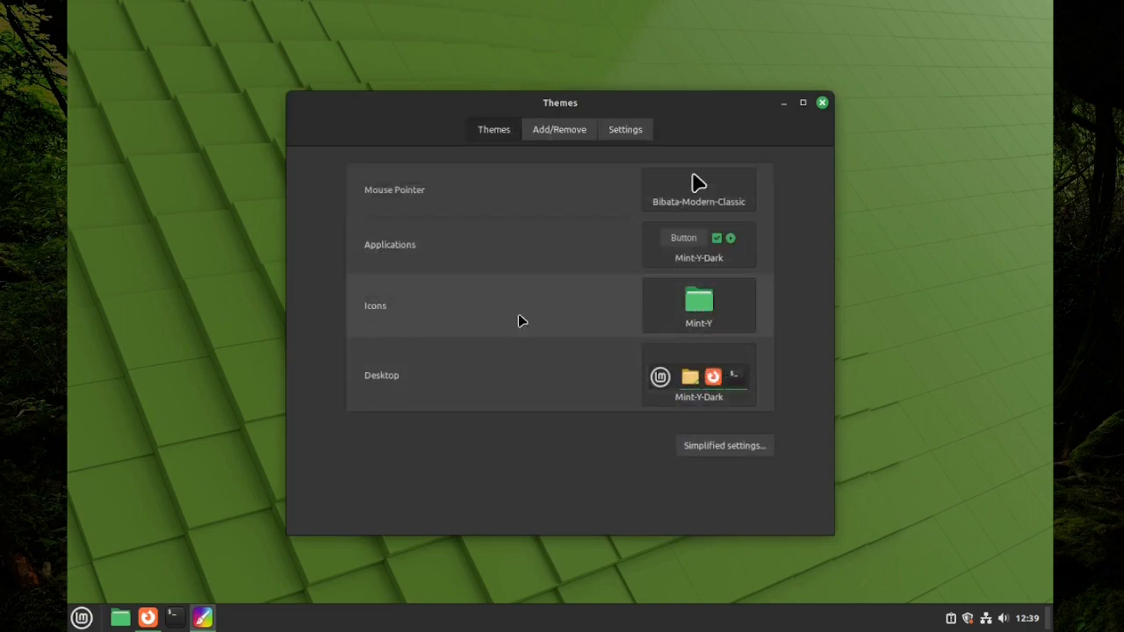
{"action": "left_click", "coordinate": [694, 310]}
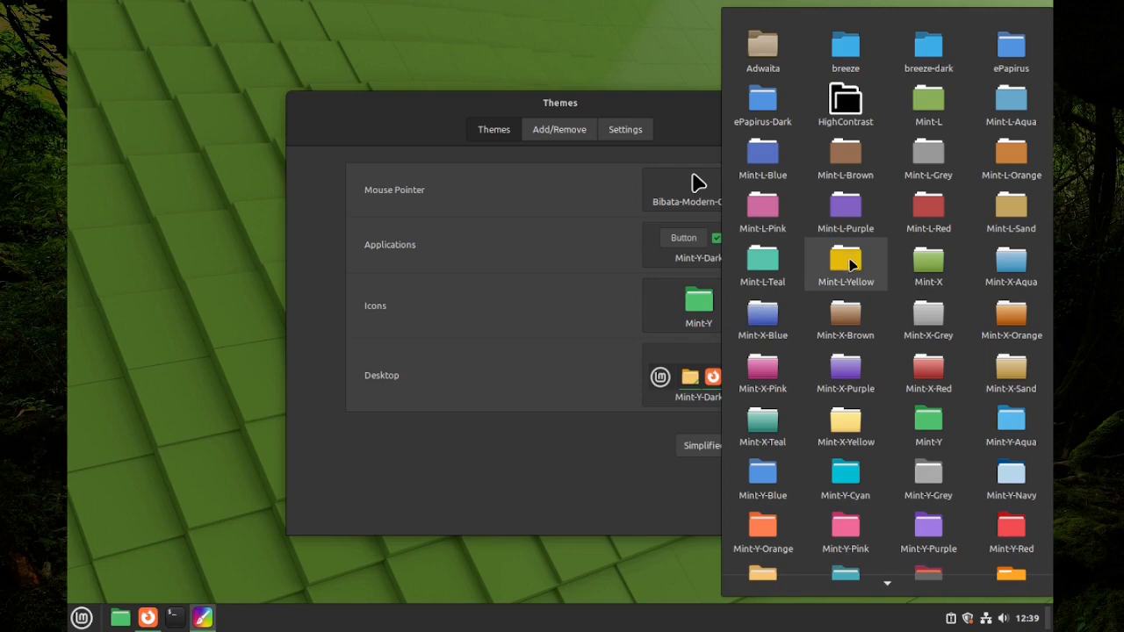
{"action": "scroll", "coordinate": [870, 290], "scroll_direction": "down", "scroll_amount": 1}
{"action": "scroll", "coordinate": [869, 290], "scroll_direction": "down", "scroll_amount": 5}
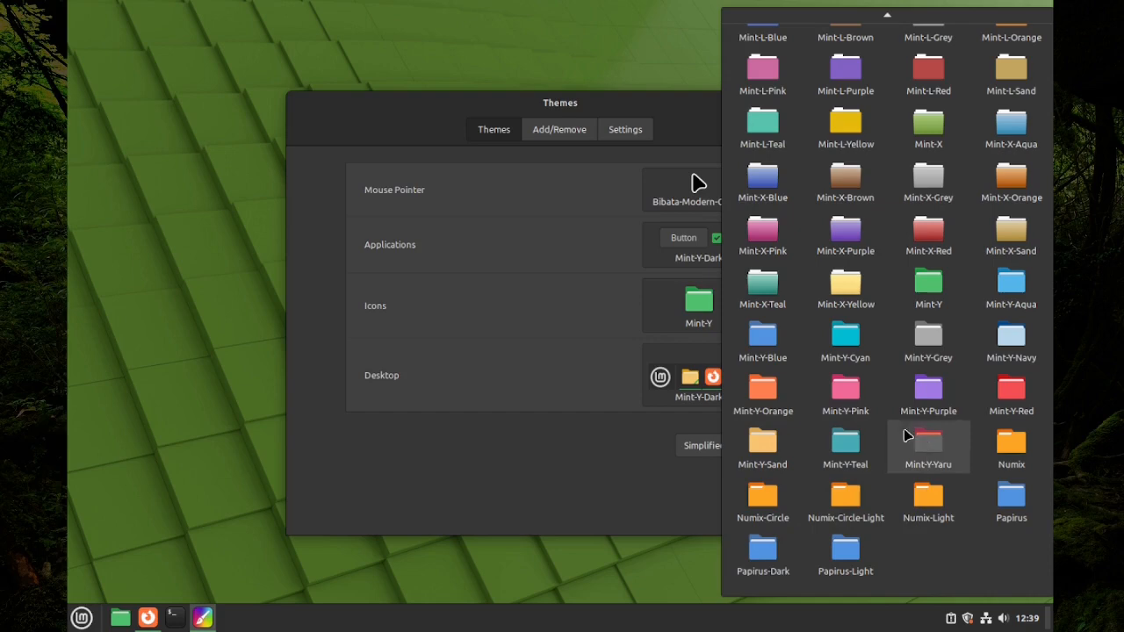
{"action": "left_click", "coordinate": [600, 482]}
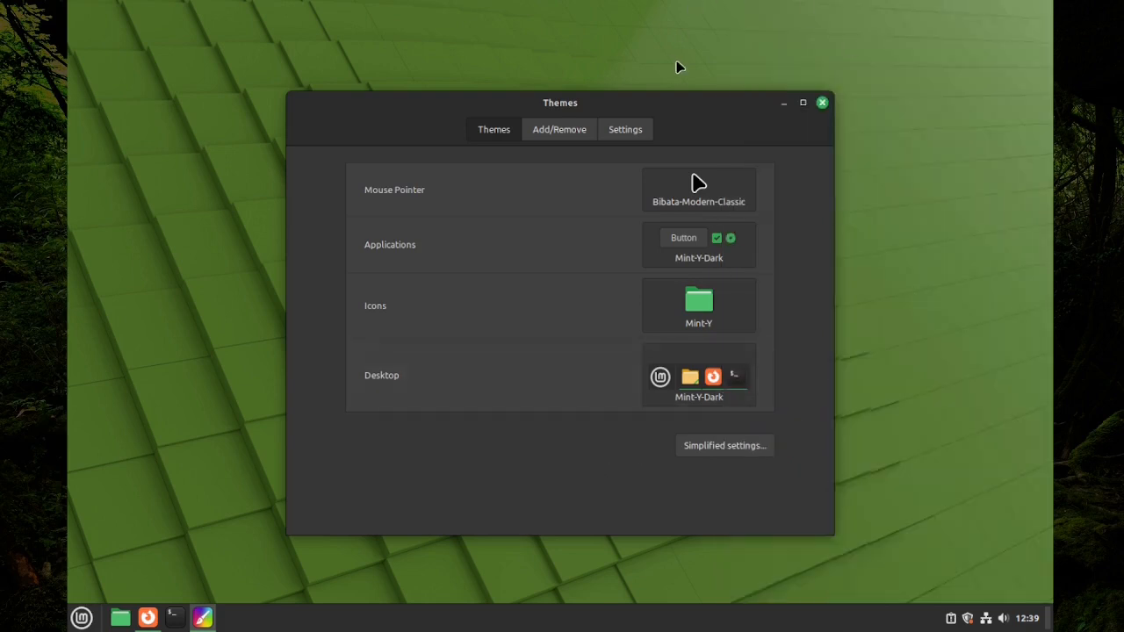
{"action": "left_click", "coordinate": [822, 103]}
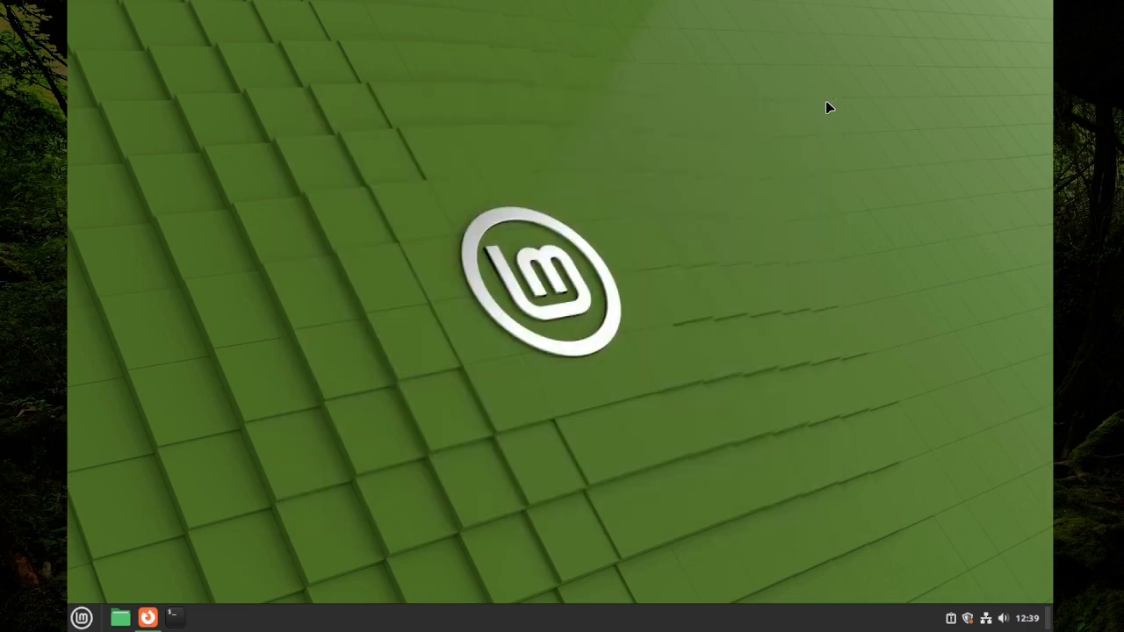
Bring back the Yaru-Olive-Dark Icon Theme forum thread in Firefox and scroll through its posts
{"action": "left_click", "coordinate": [148, 617]}
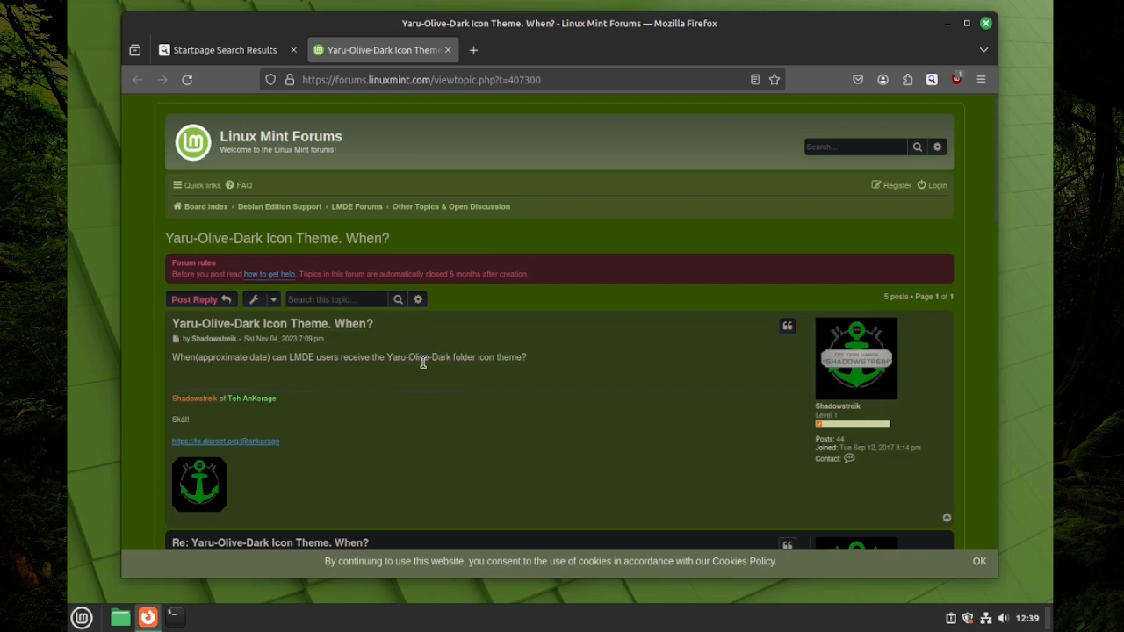
{"action": "scroll", "coordinate": [330, 355], "scroll_direction": "down", "scroll_amount": 5}
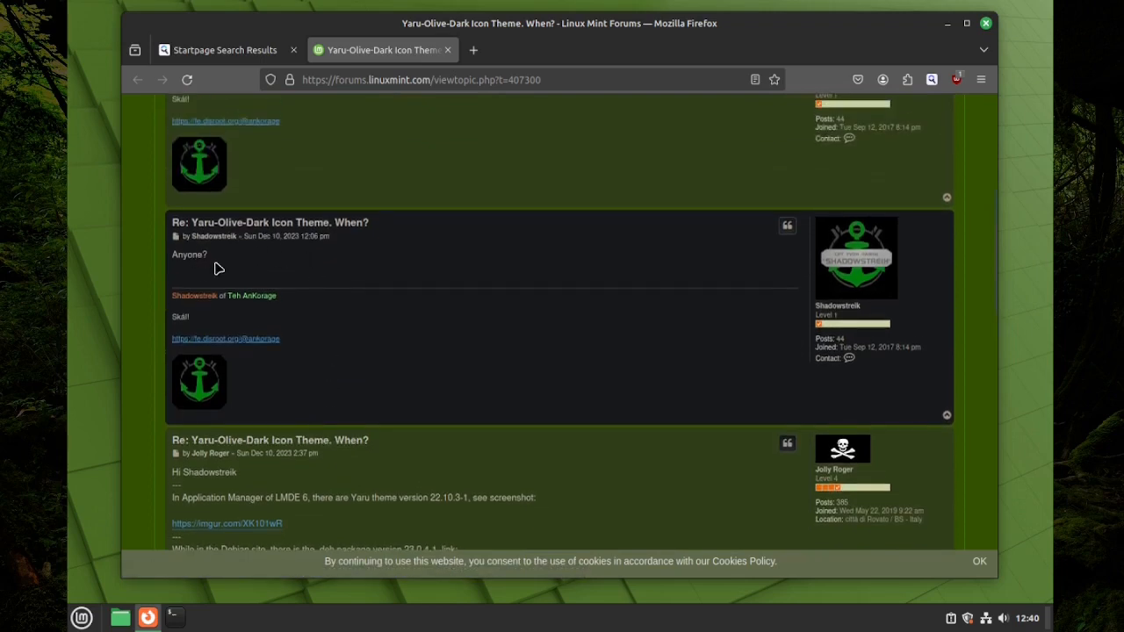
{"action": "scroll", "coordinate": [187, 259], "scroll_direction": "down", "scroll_amount": 3}
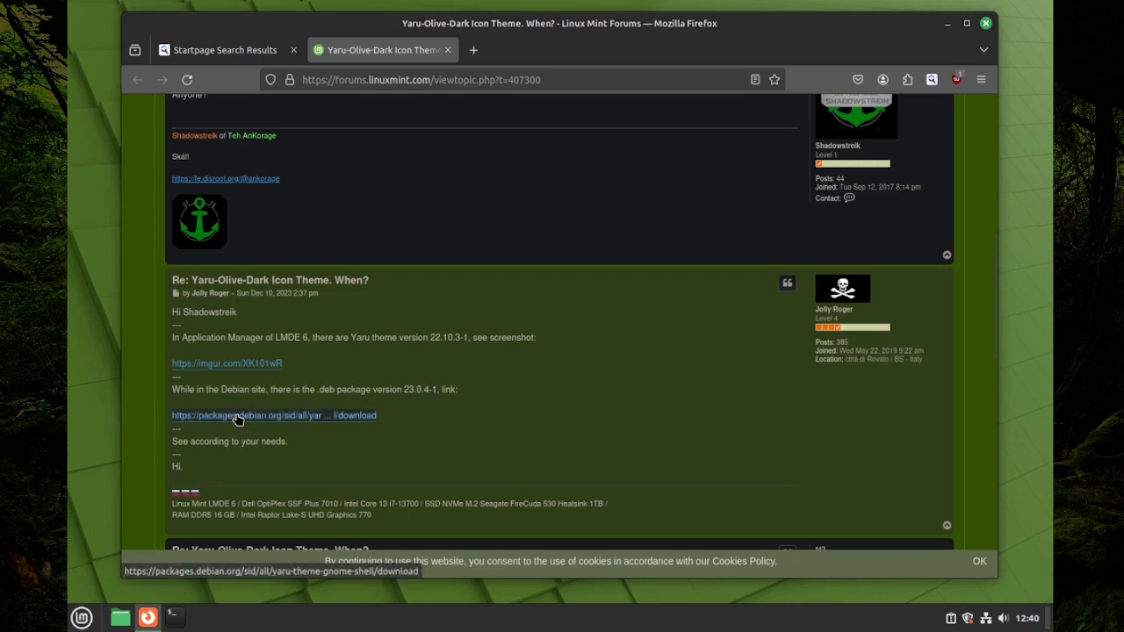
{"action": "scroll", "coordinate": [321, 454], "scroll_direction": "down", "scroll_amount": 2}
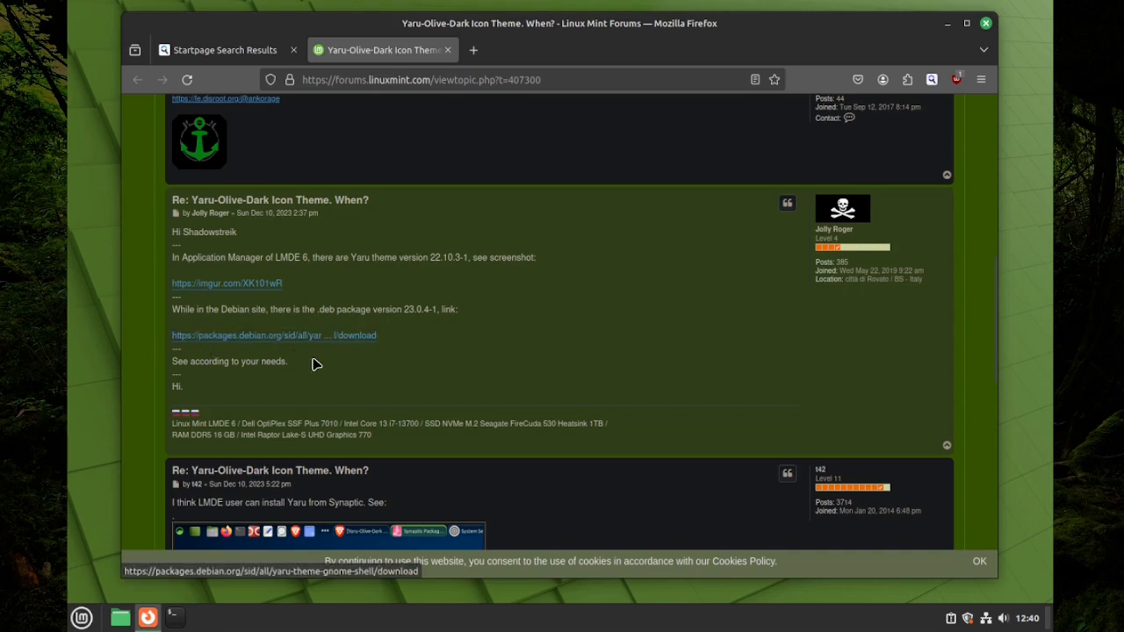
{"action": "scroll", "coordinate": [316, 367], "scroll_direction": "down", "scroll_amount": 5}
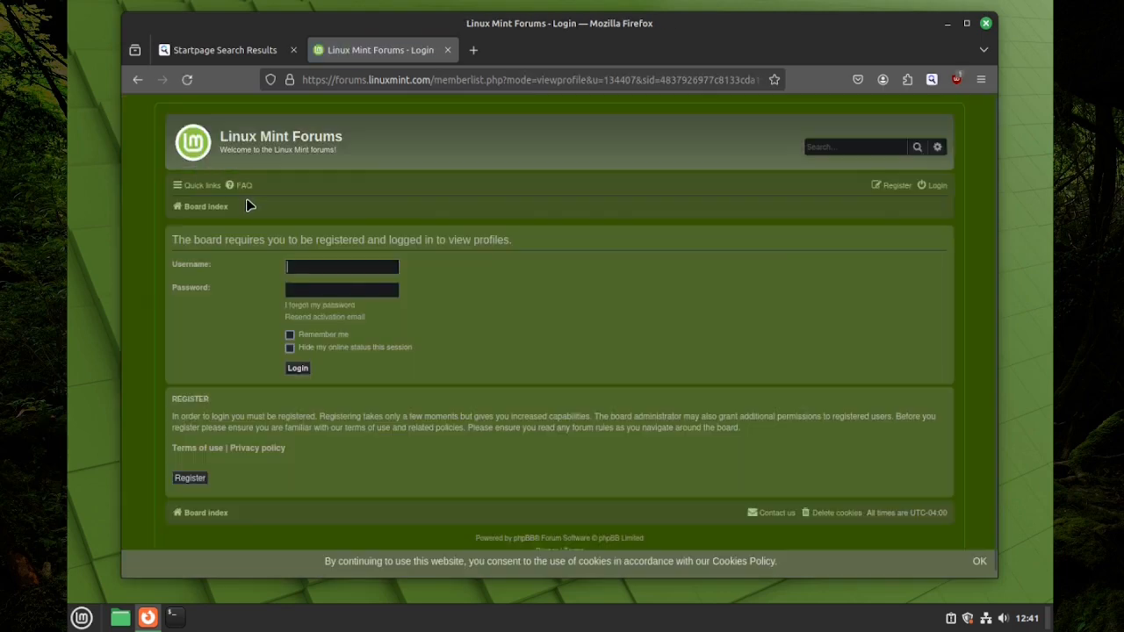
Return to the thread, open the 31.png screenshot as a full image, and view it full screen
{"action": "left_click", "coordinate": [137, 79]}
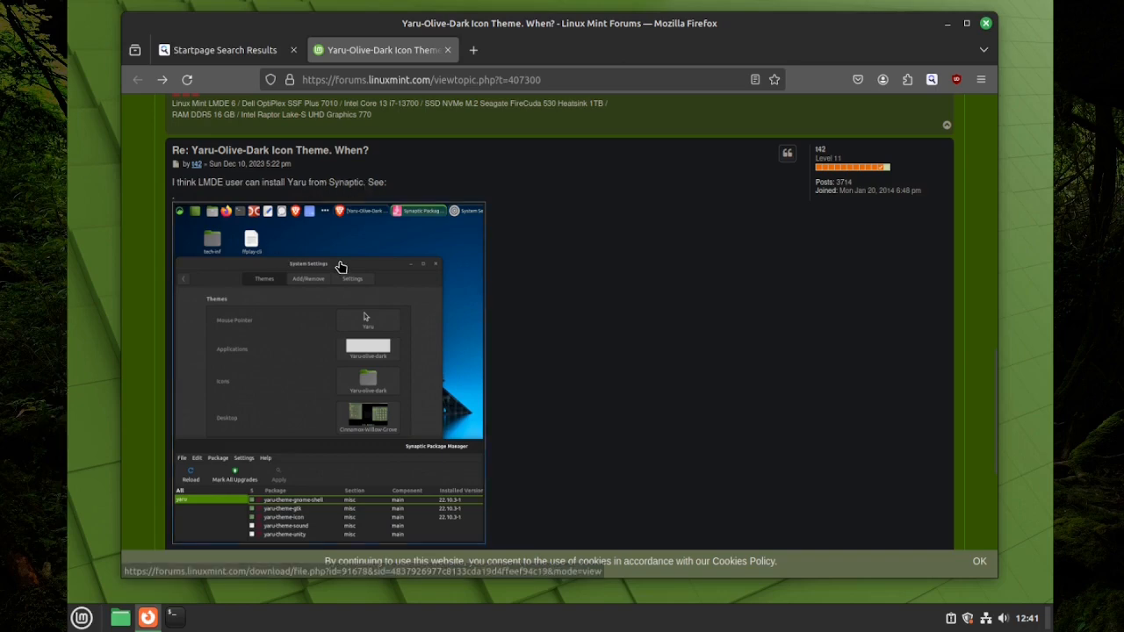
{"action": "scroll", "coordinate": [341, 267], "scroll_direction": "down", "scroll_amount": 3}
{"action": "scroll", "coordinate": [341, 264], "scroll_direction": "up", "scroll_amount": 2}
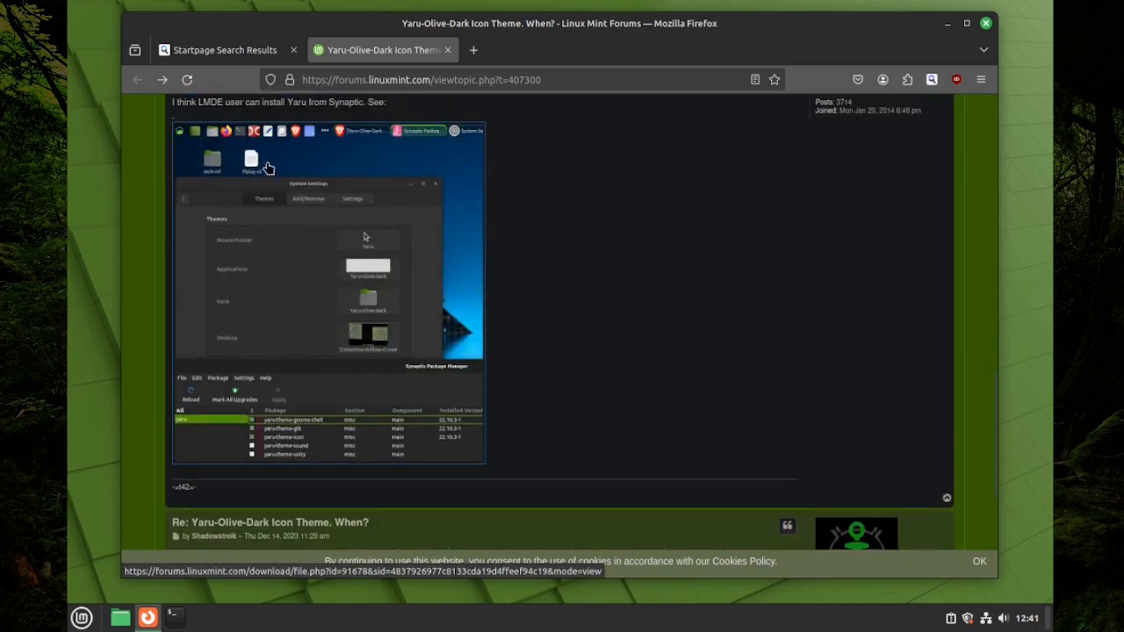
{"action": "left_click", "coordinate": [304, 227]}
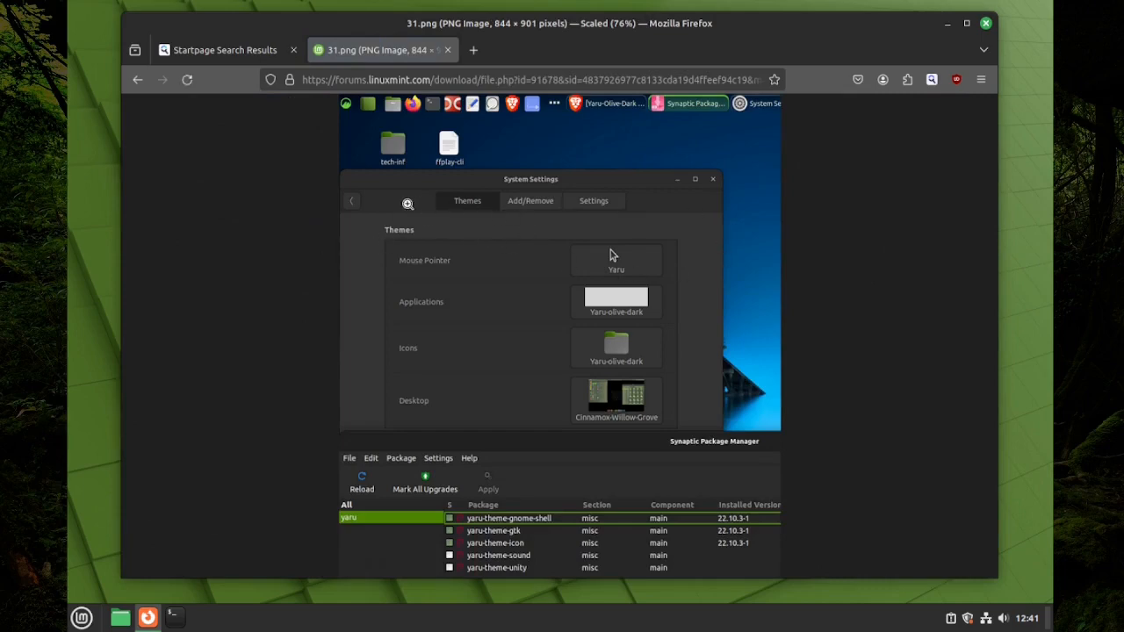
{"action": "key", "text": "F11"}
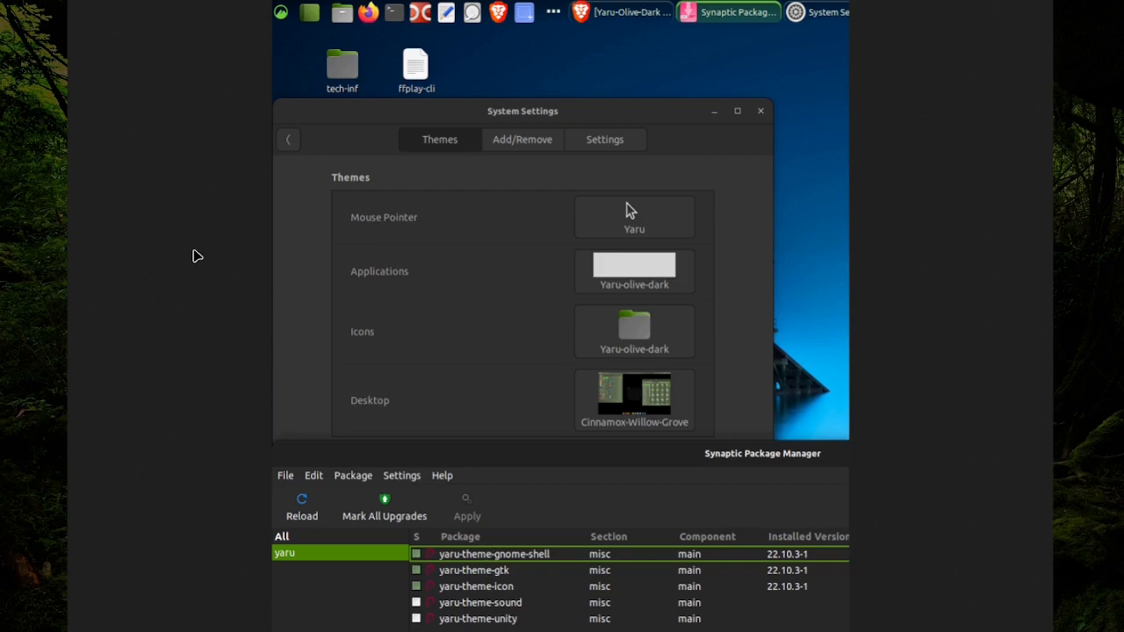
{"action": "key", "text": "F11"}
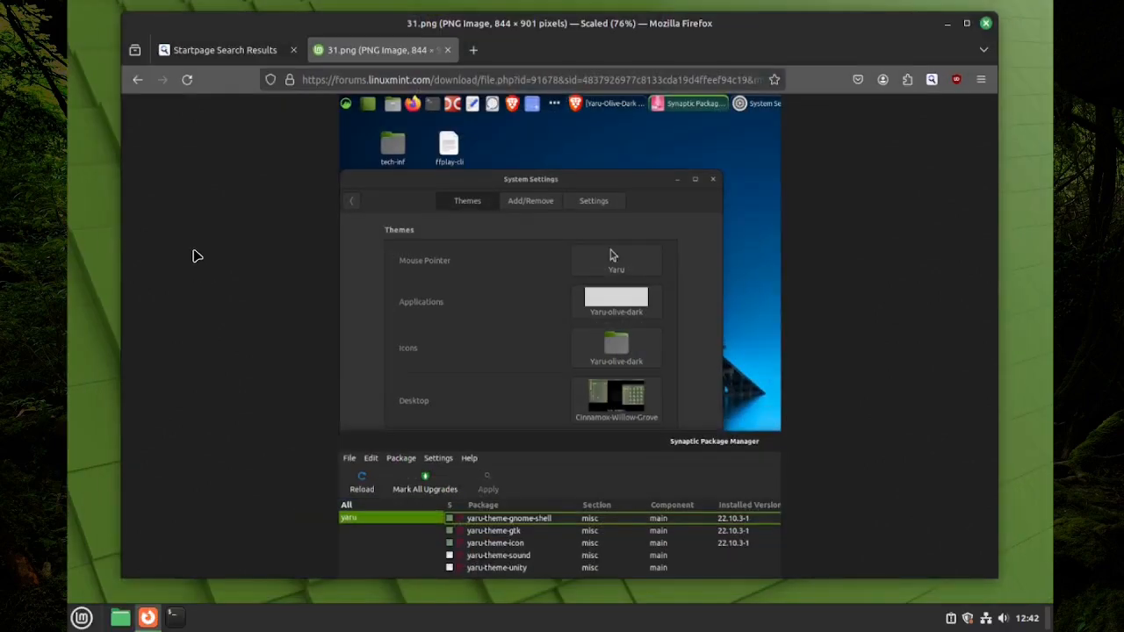
Go back from the screenshot tab to the thread in full screen and reopen the embedded screenshot
{"action": "left_click", "coordinate": [239, 51]}
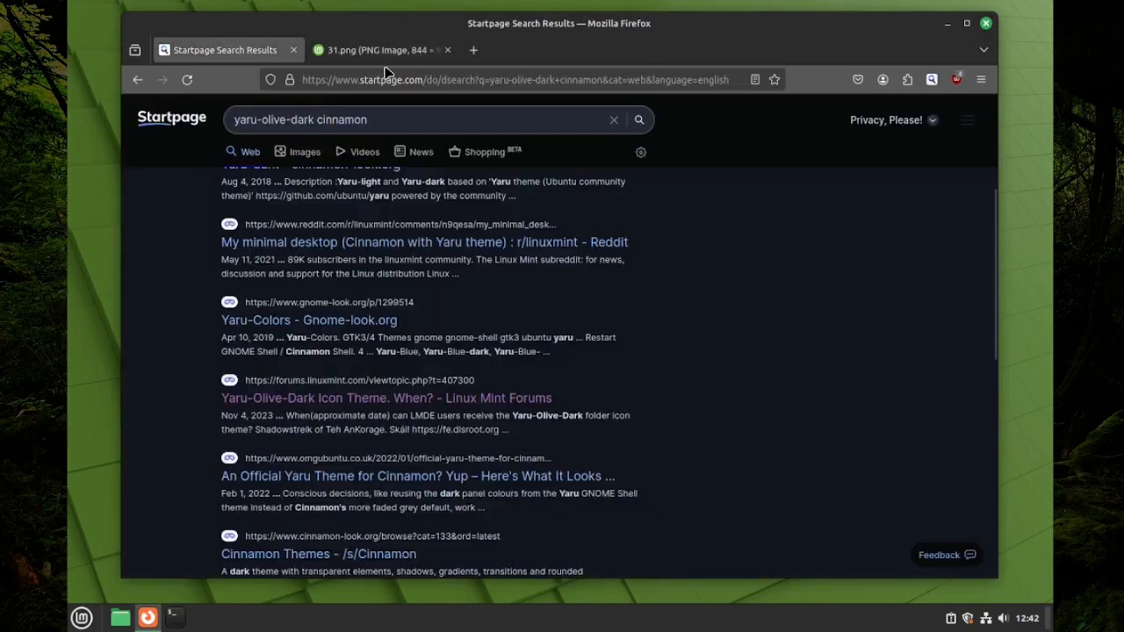
{"action": "left_click", "coordinate": [361, 51]}
{"action": "left_click", "coordinate": [137, 79]}
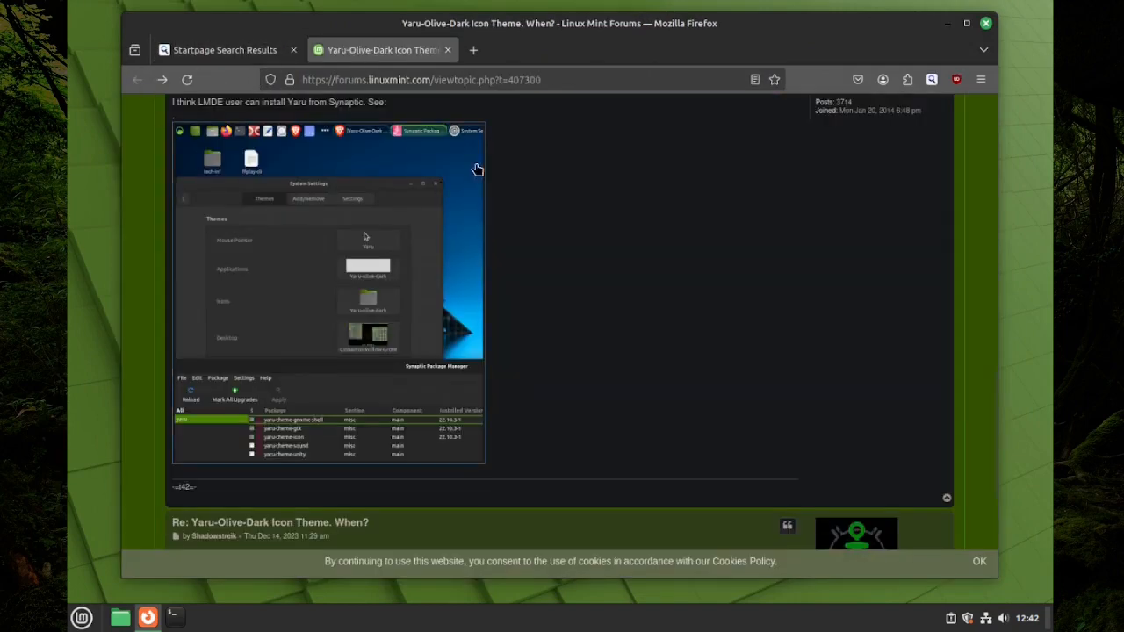
{"action": "key", "text": "F11"}
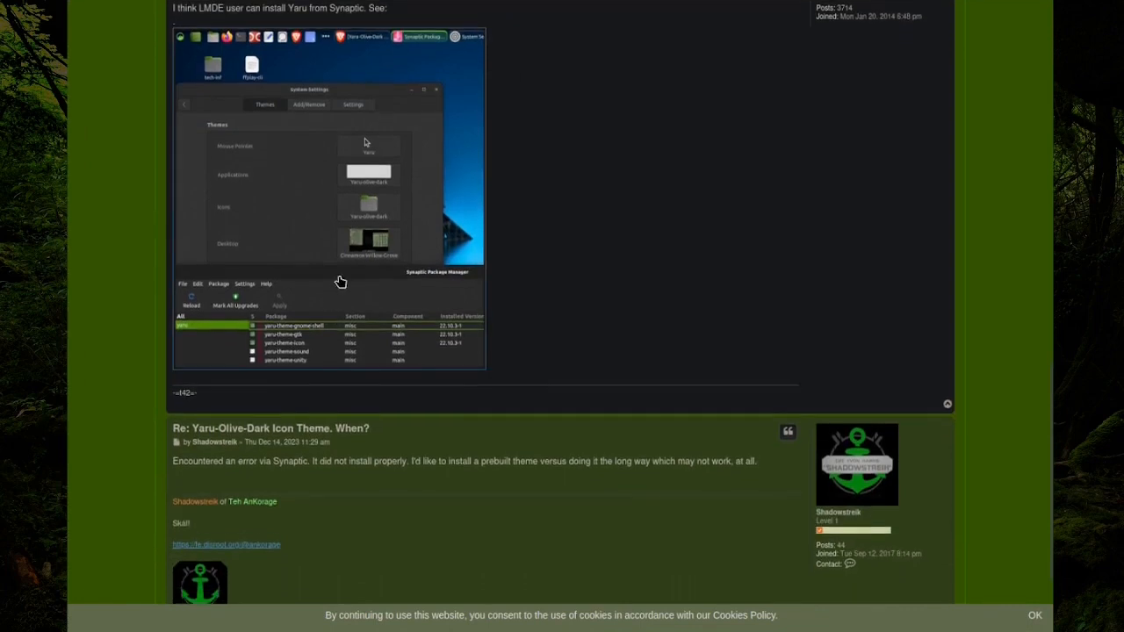
{"action": "scroll", "coordinate": [364, 141], "scroll_direction": "down", "scroll_amount": 3}
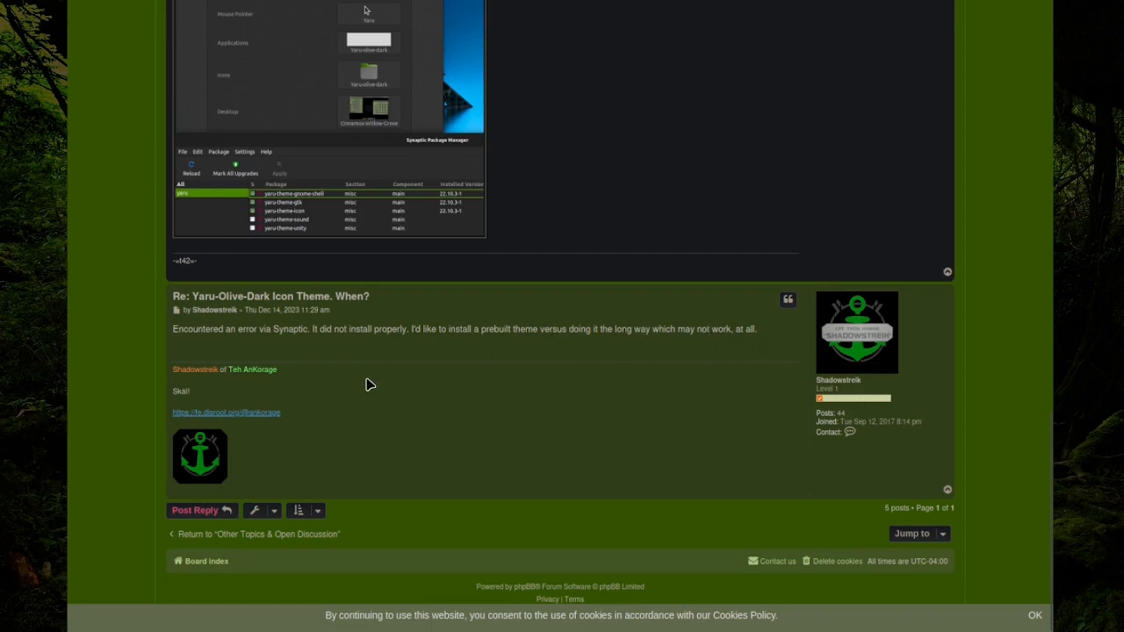
{"action": "scroll", "coordinate": [366, 383], "scroll_direction": "up", "scroll_amount": 3}
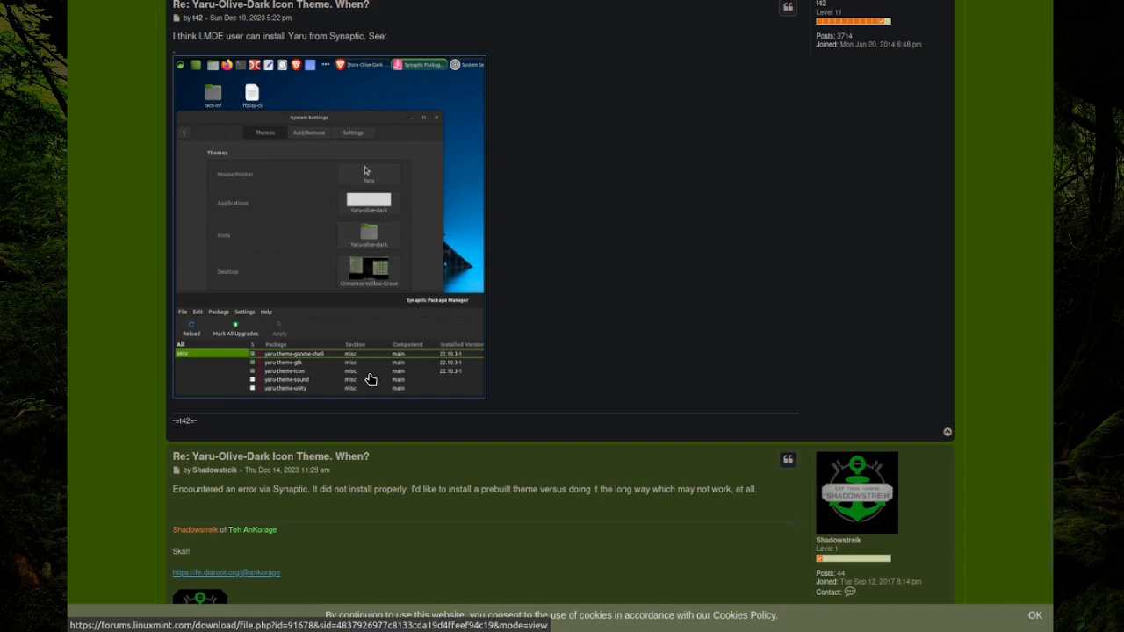
{"action": "left_click", "coordinate": [372, 380]}
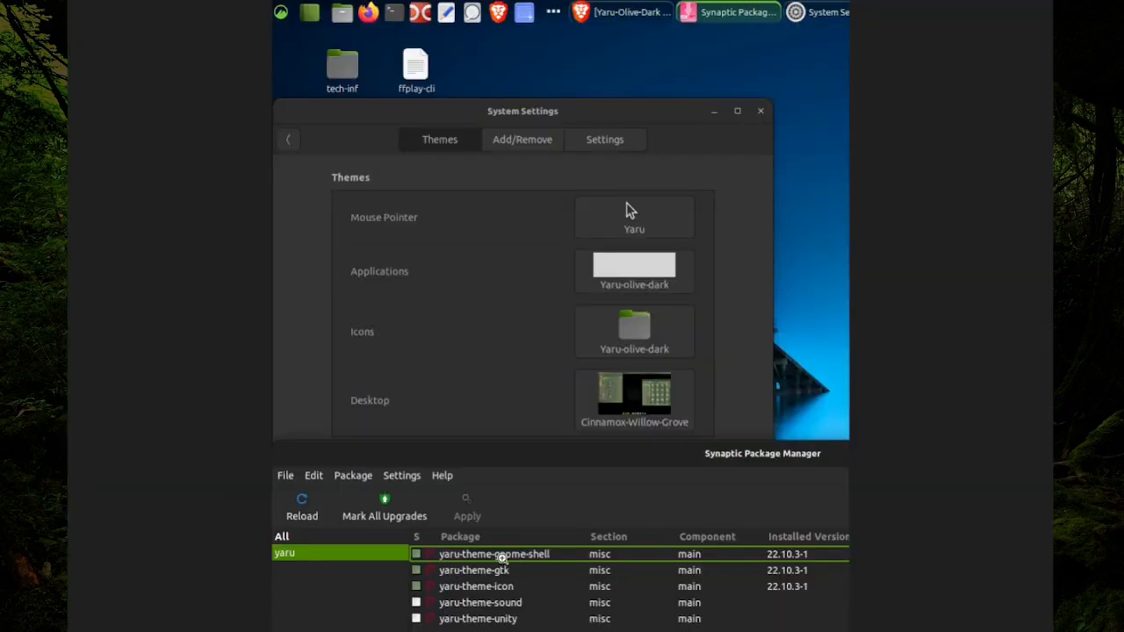
Fit the screenshot, reopen it enlarged from the full-screen thread, then leave full screen
{"action": "left_click", "coordinate": [585, 575]}
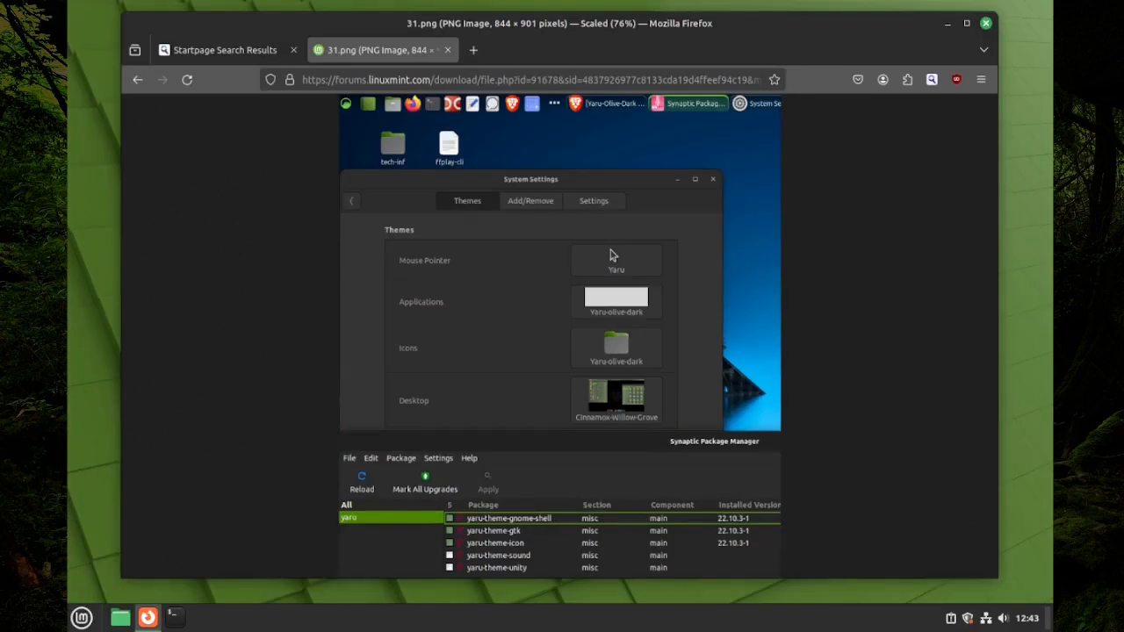
{"action": "left_click", "coordinate": [137, 81]}
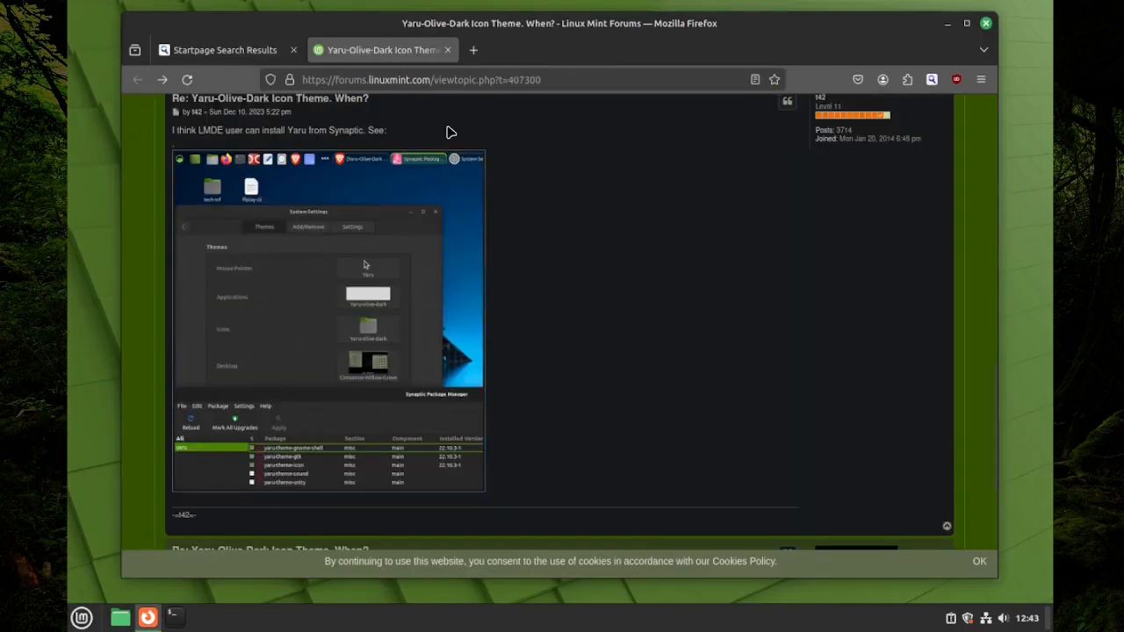
{"action": "key", "text": "F11"}
{"action": "scroll", "coordinate": [410, 105], "scroll_direction": "down", "scroll_amount": 4}
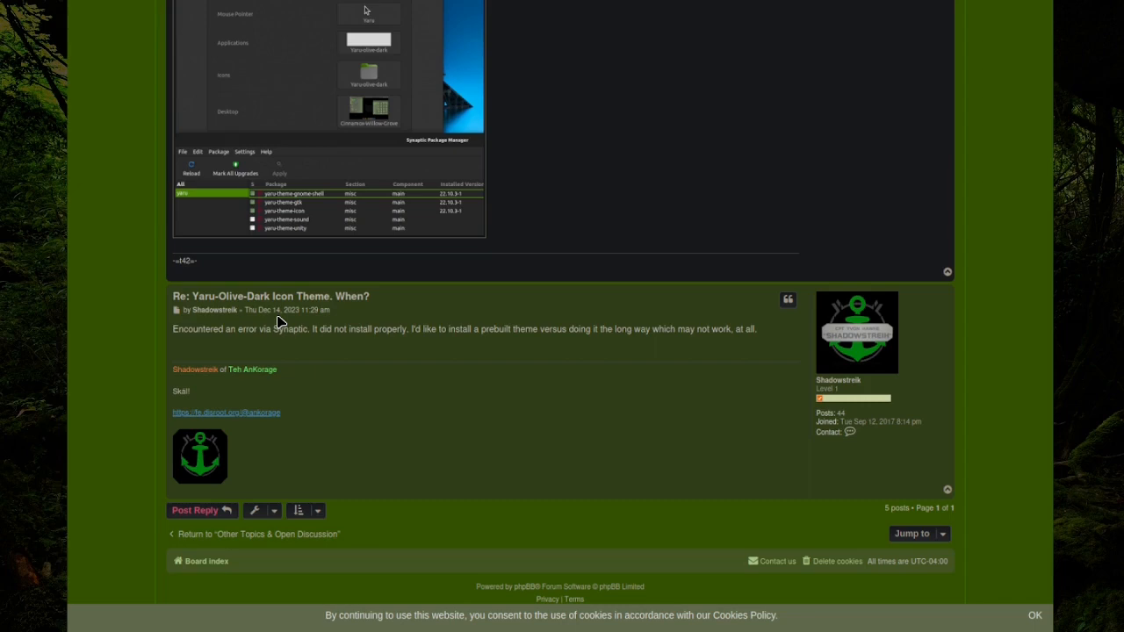
{"action": "left_click", "coordinate": [302, 209]}
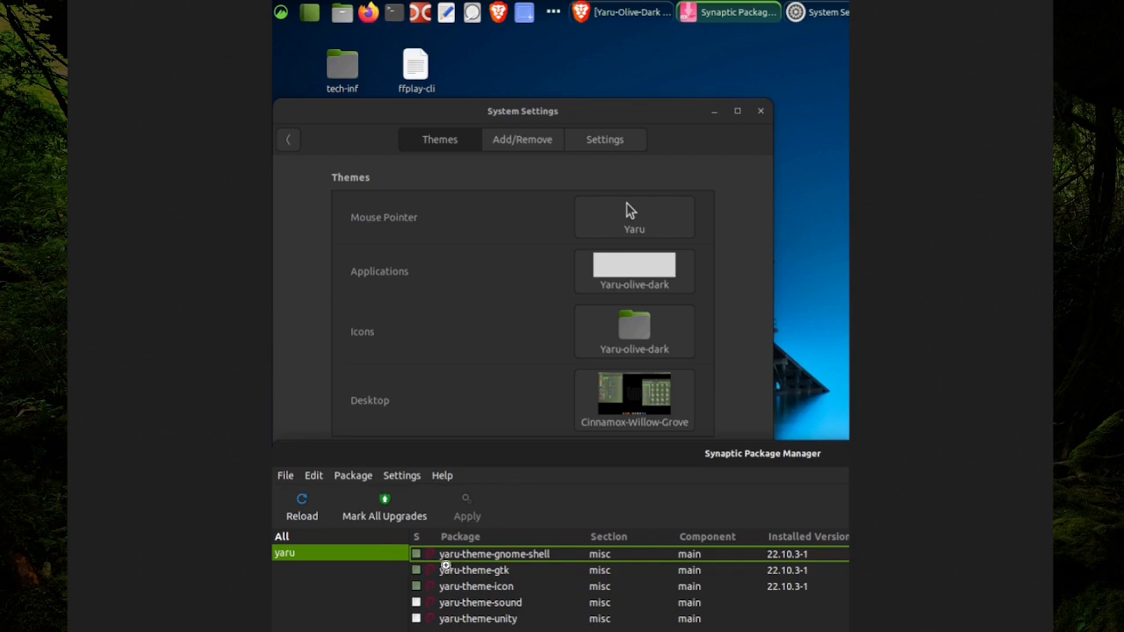
{"action": "key", "text": "F11"}
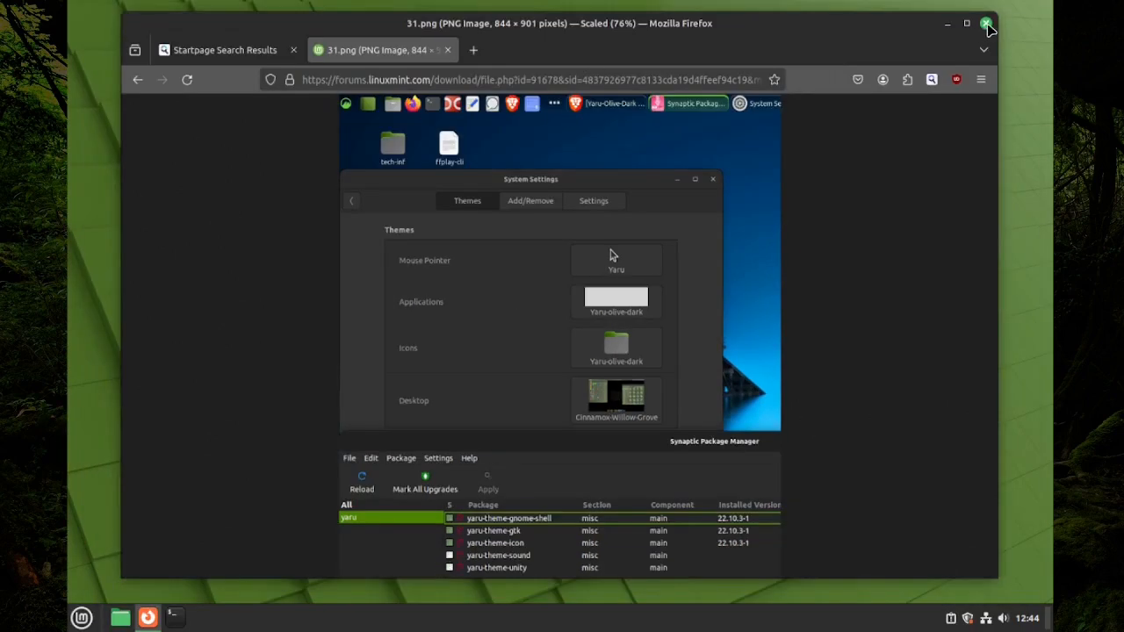
Close Firefox and launch Synaptic Package Manager from the menu, authenticating with the administrator password
{"action": "left_click", "coordinate": [985, 24]}
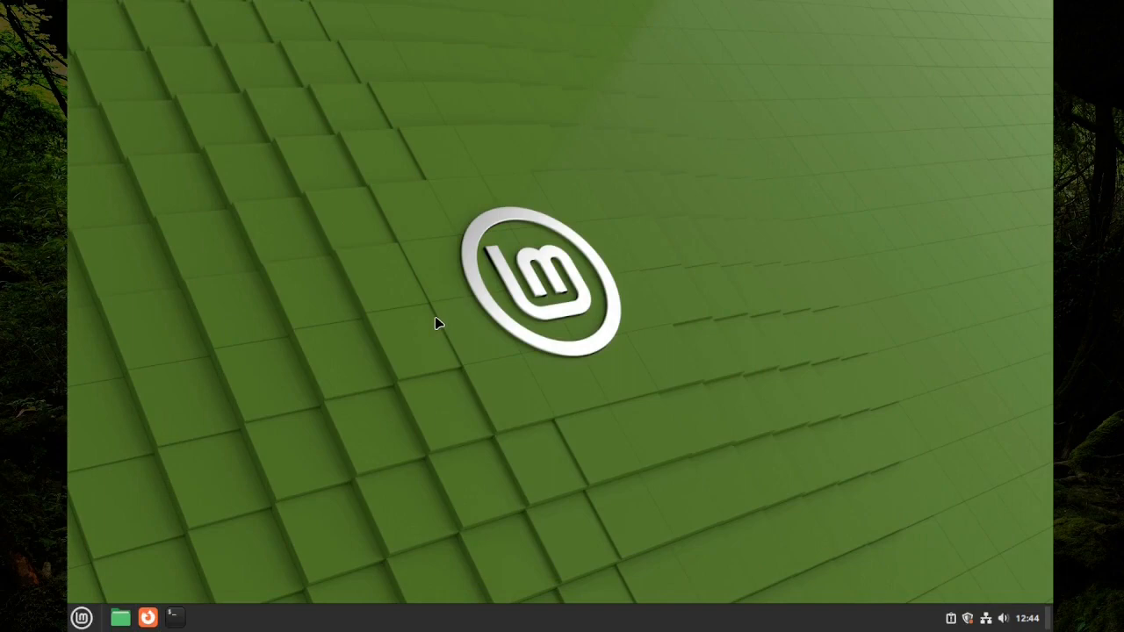
{"action": "key", "text": "super"}
{"action": "type", "text": "synl"}
{"action": "type", "text": "a"}
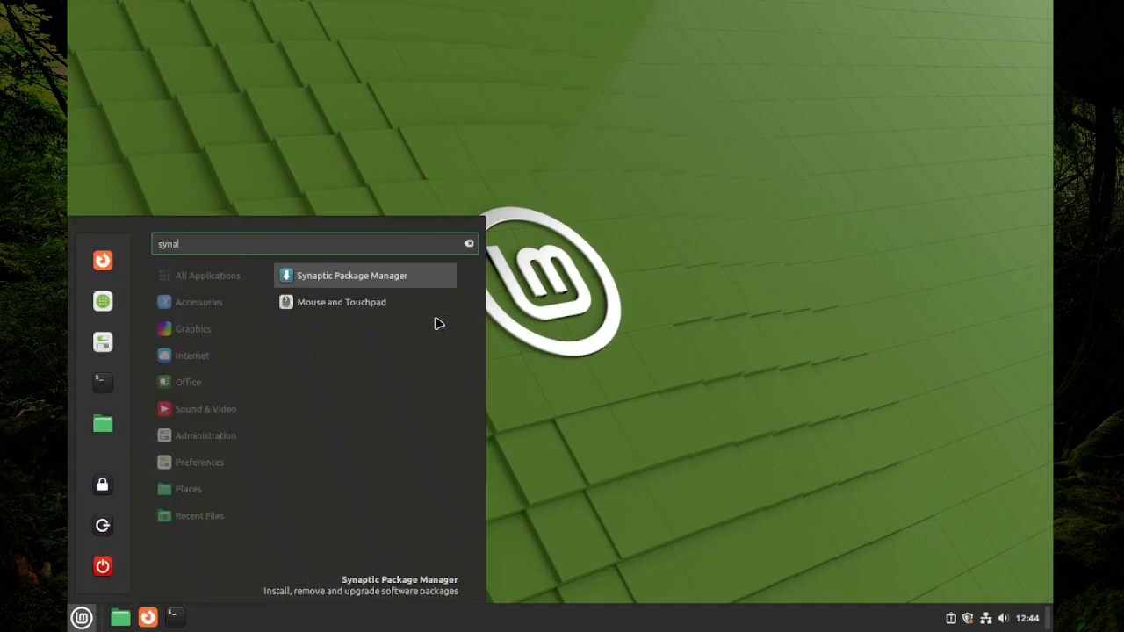
{"action": "key", "text": "Return"}
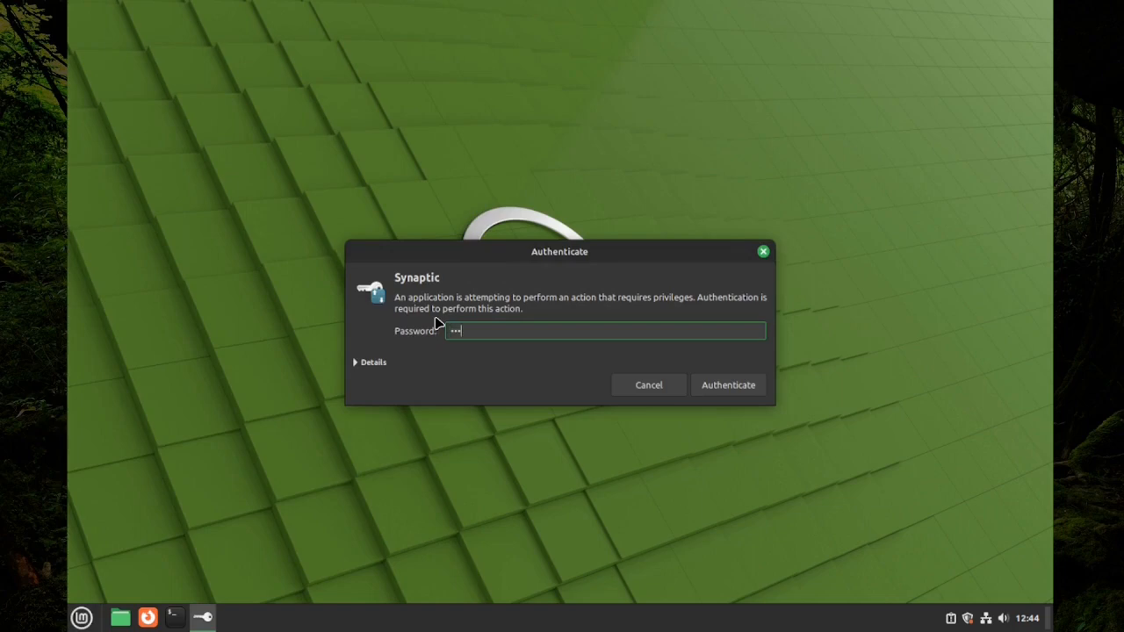
{"action": "key", "text": "Return"}
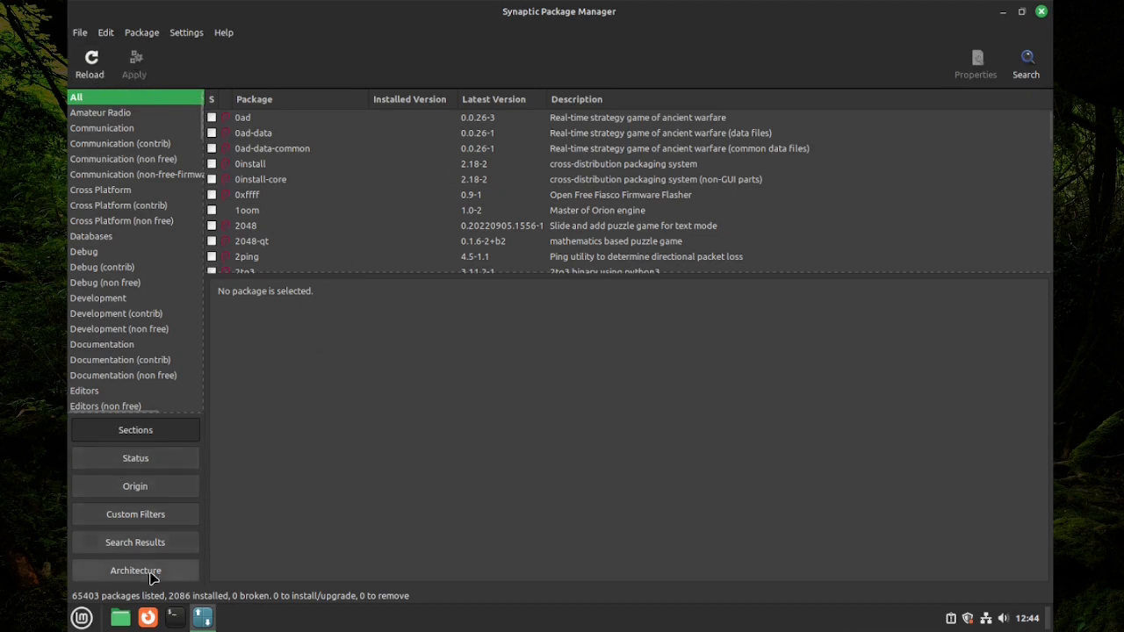
Search Synaptic's packages for 'yar' to list the yaru-theme packages at version 22.10.3-1
{"action": "left_click", "coordinate": [109, 33]}
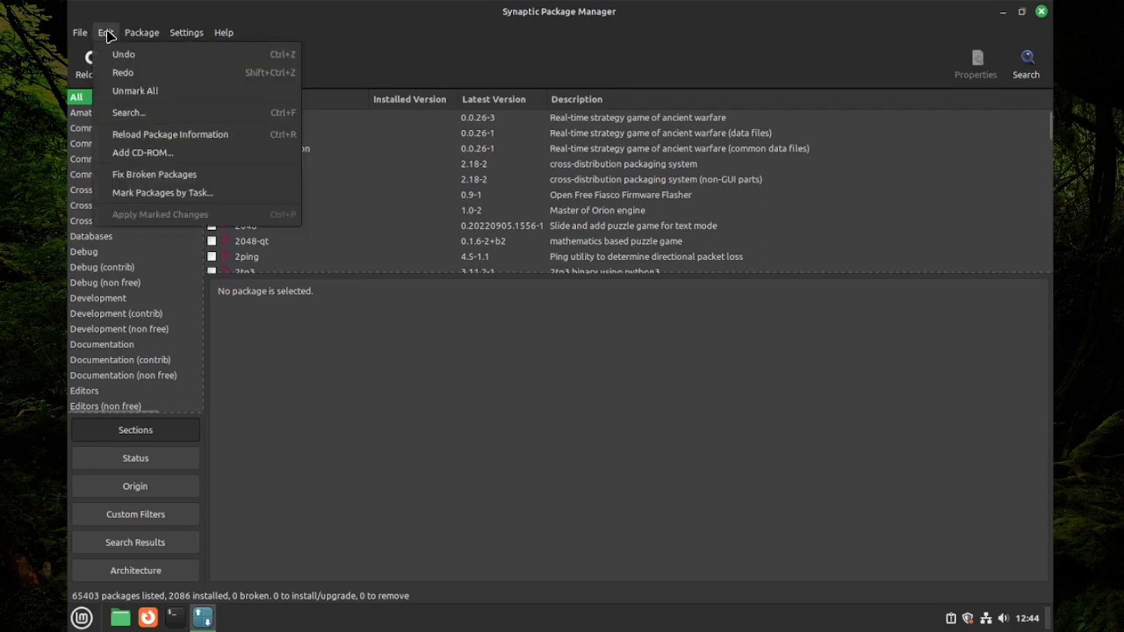
{"action": "left_click", "coordinate": [121, 116]}
{"action": "type", "text": "yaru"}
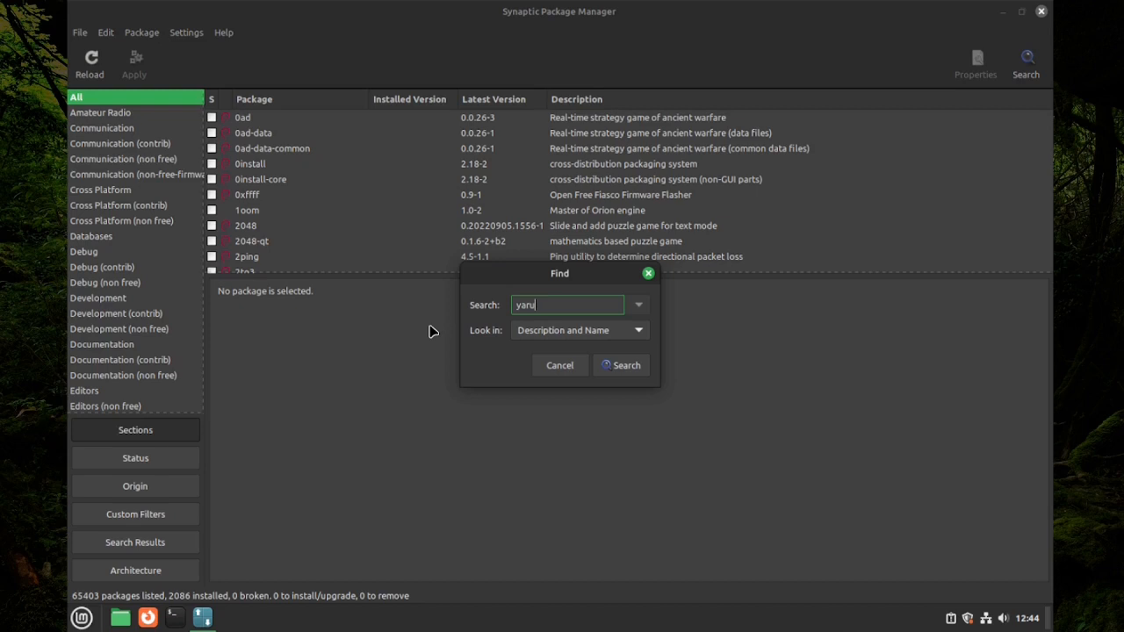
{"action": "key", "text": "Return"}
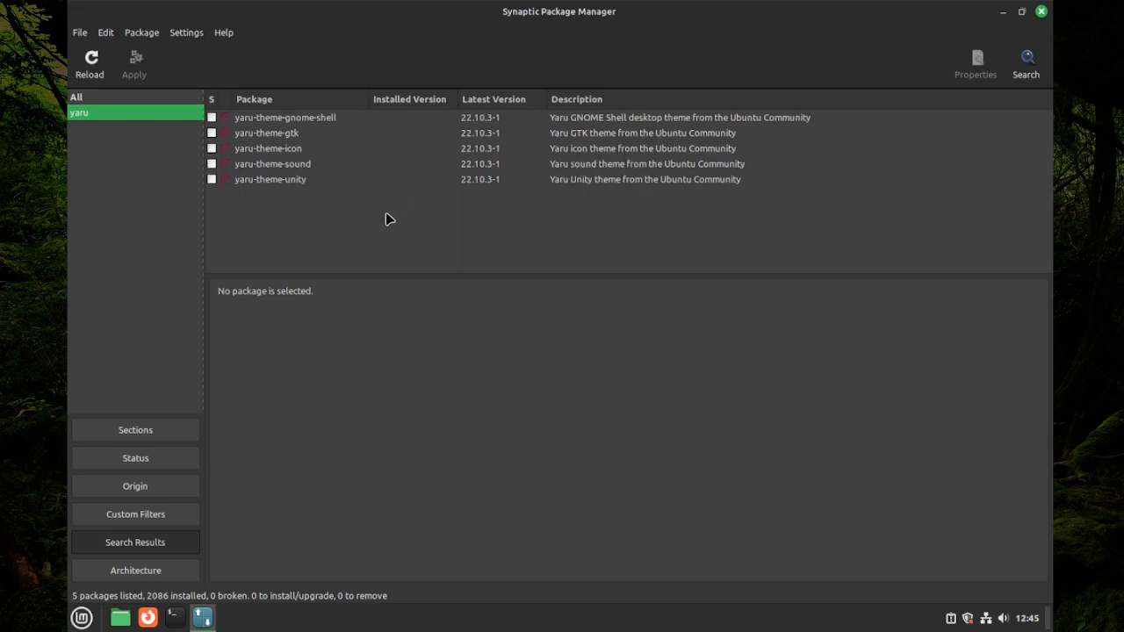
Mark yaru-theme-gnome-shell, -gtk, -icon, -sound and -unity for installation
{"action": "left_click", "coordinate": [212, 117]}
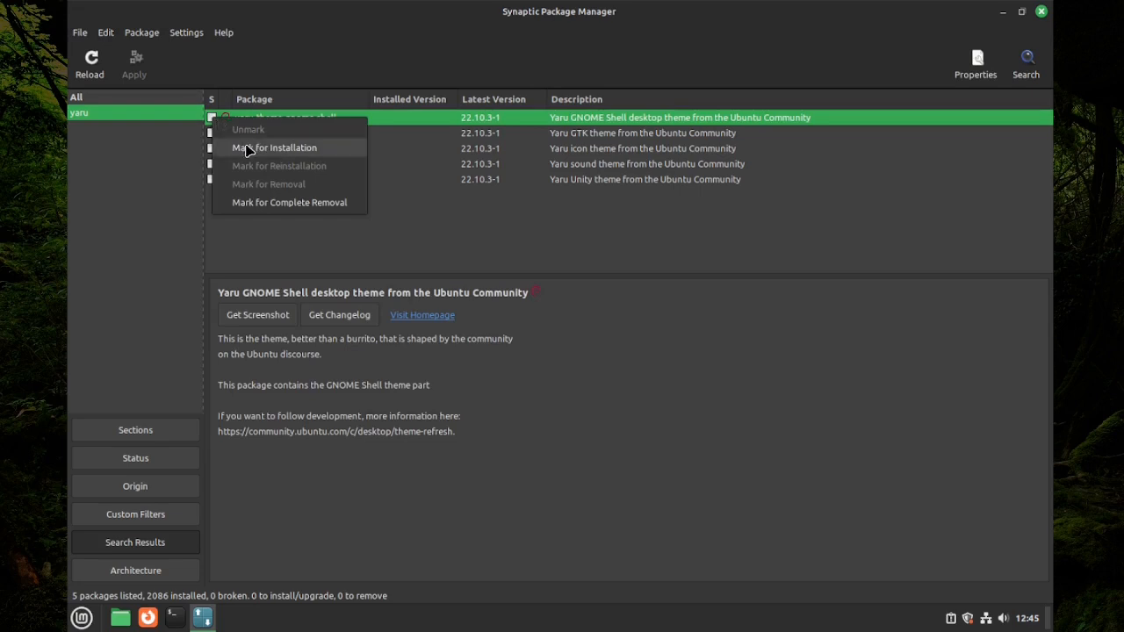
{"action": "left_click", "coordinate": [277, 151]}
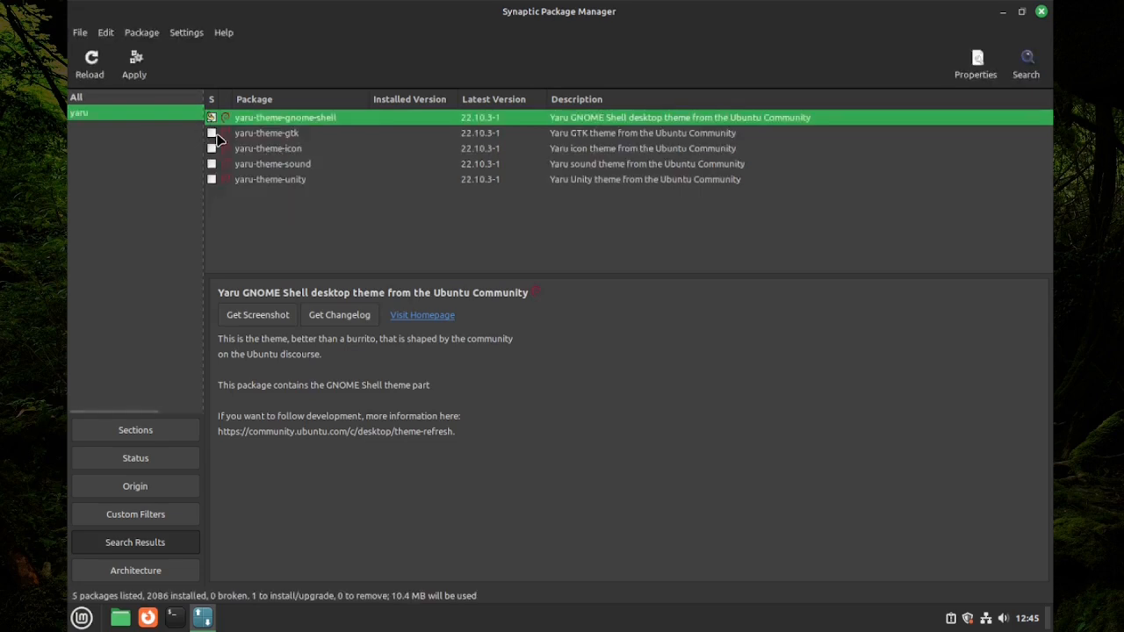
{"action": "left_click", "coordinate": [212, 134]}
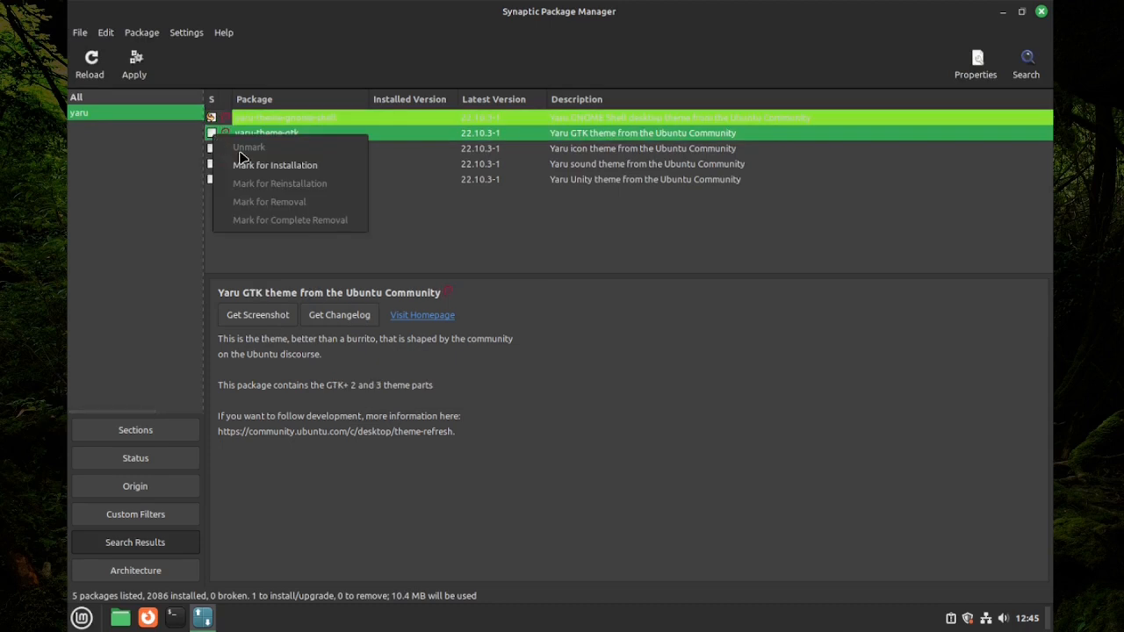
{"action": "left_click", "coordinate": [244, 166]}
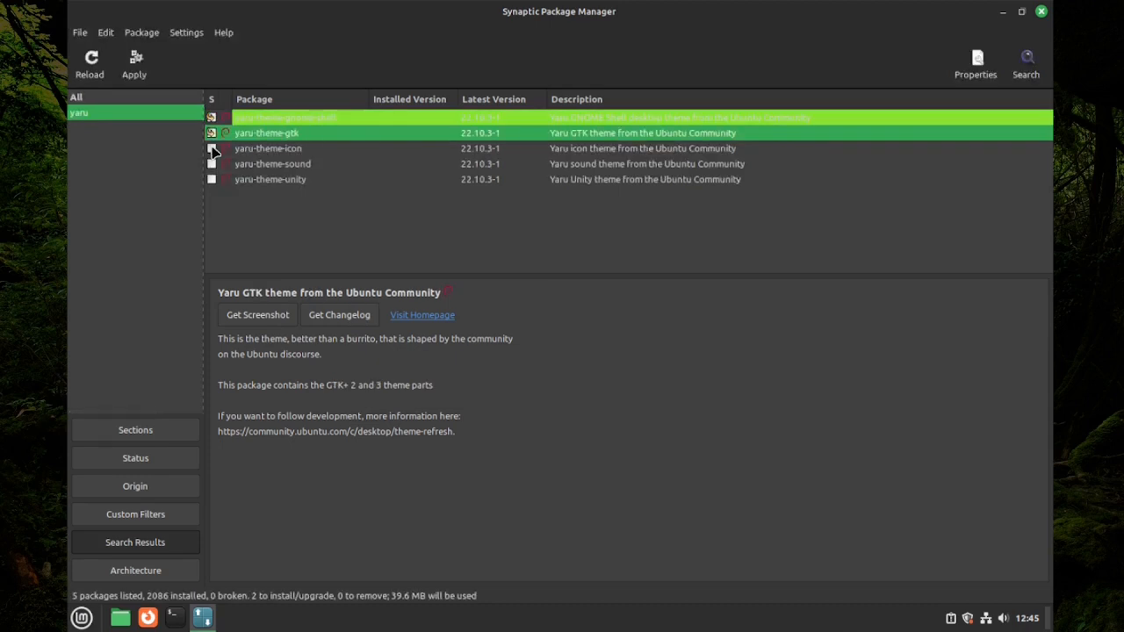
{"action": "left_click", "coordinate": [212, 149]}
{"action": "left_click", "coordinate": [268, 181]}
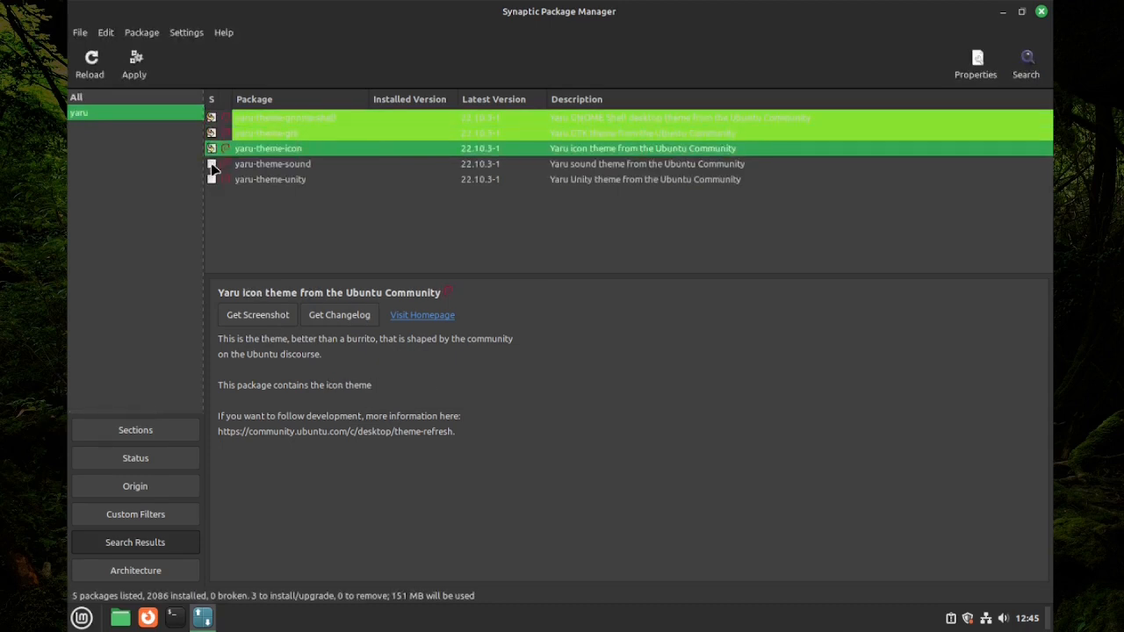
{"action": "left_click", "coordinate": [211, 165]}
{"action": "left_click", "coordinate": [268, 195]}
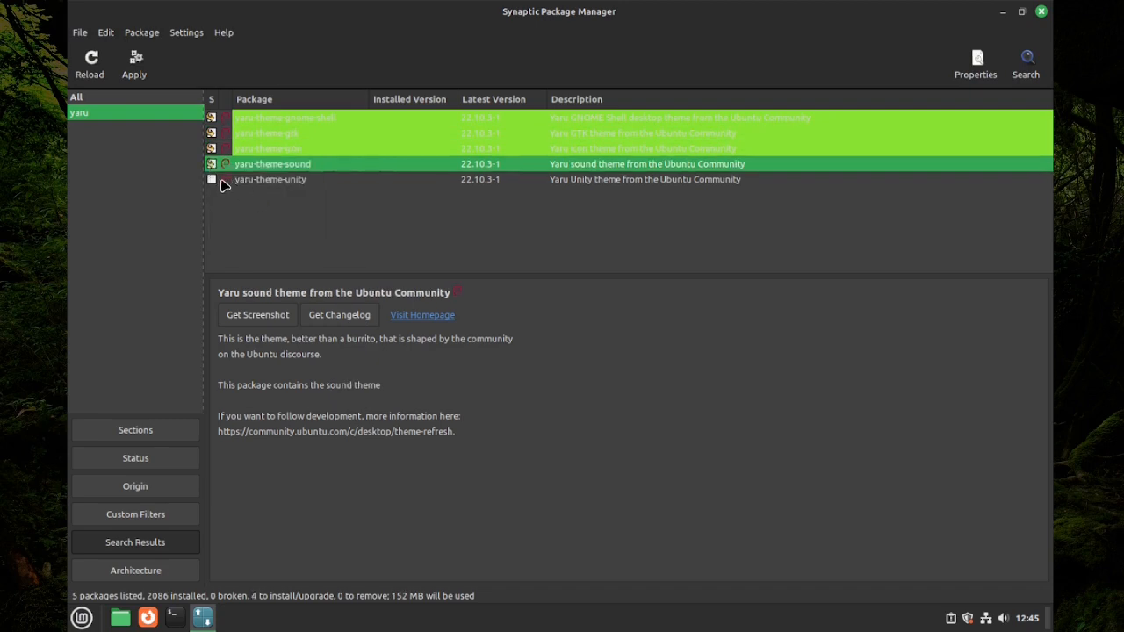
{"action": "left_click", "coordinate": [212, 180]}
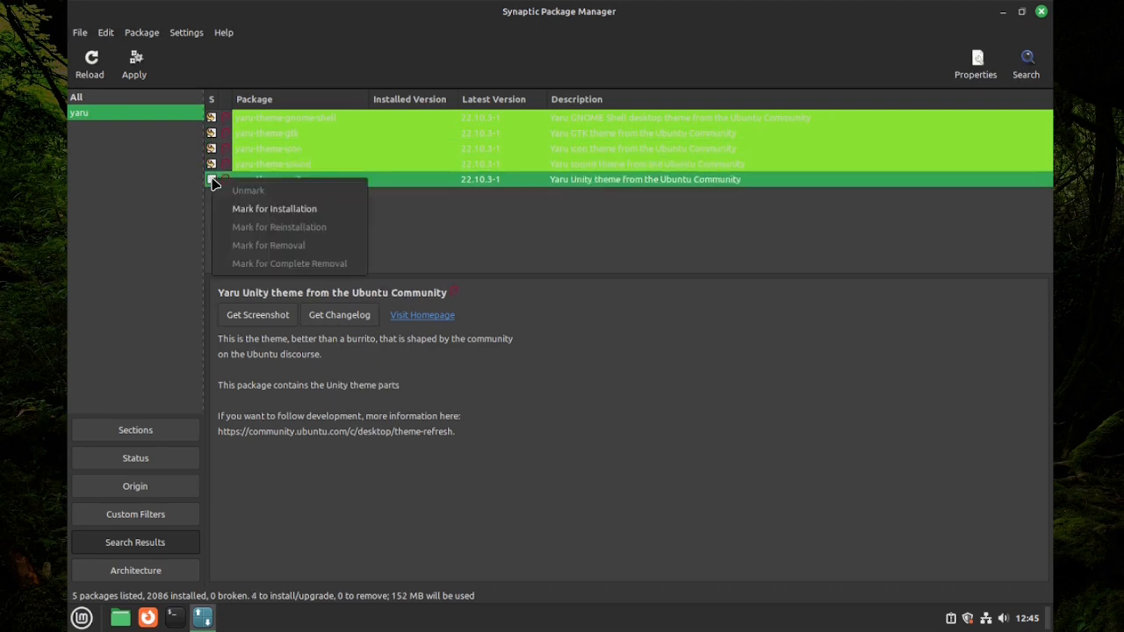
{"action": "left_click", "coordinate": [257, 209]}
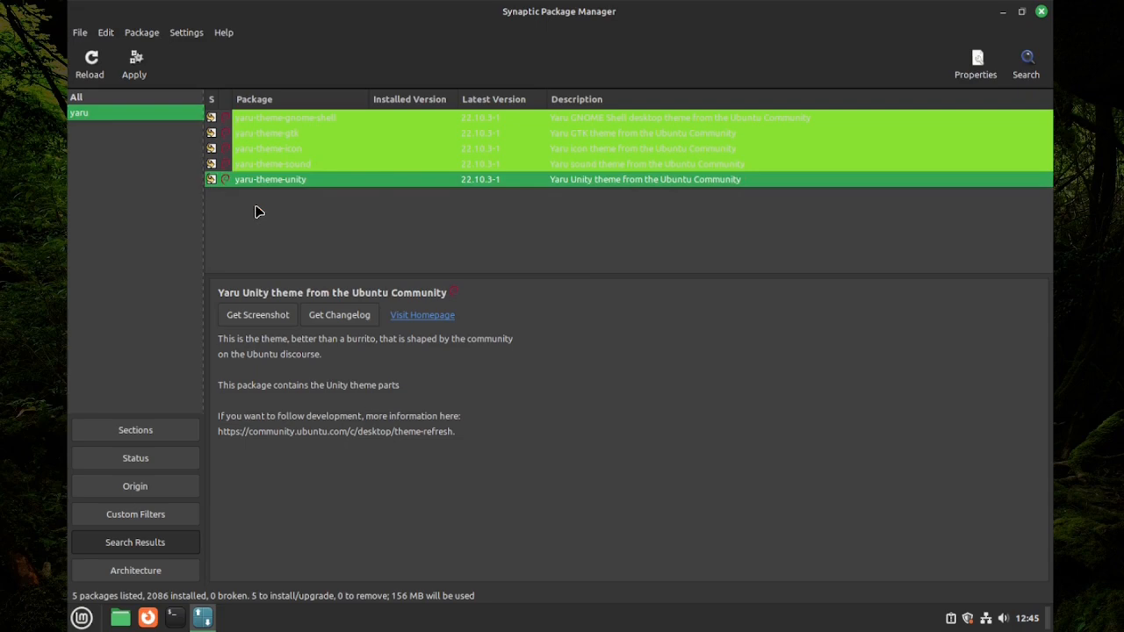
Reopen yaru-theme-unity's marking and package options, then dismiss them without changes
{"action": "left_click", "coordinate": [212, 180]}
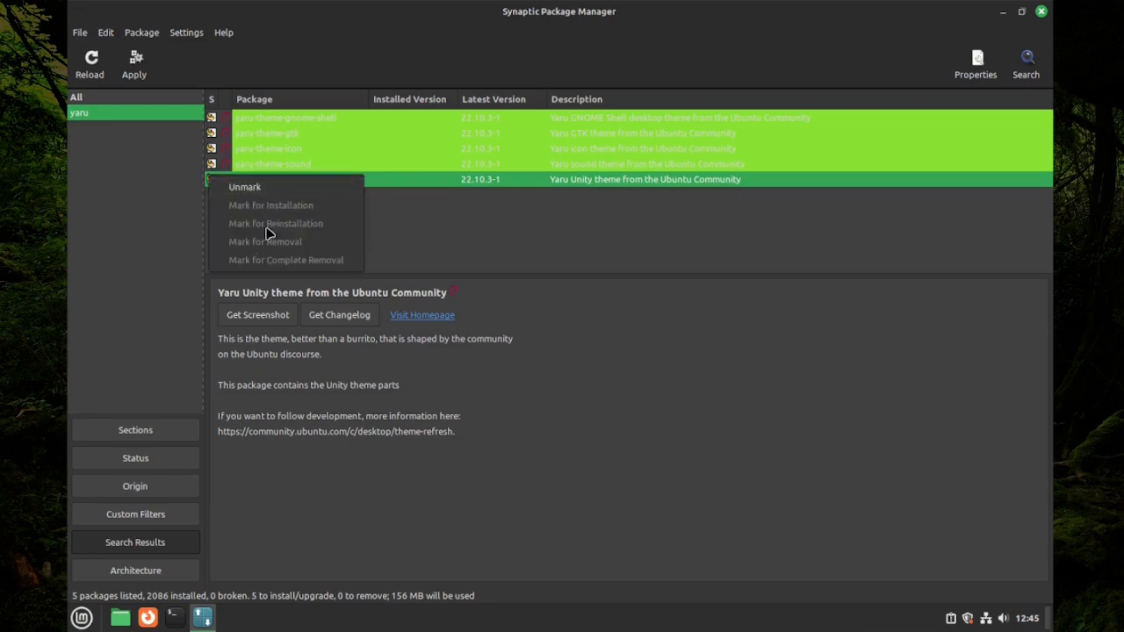
{"action": "left_click", "coordinate": [384, 198]}
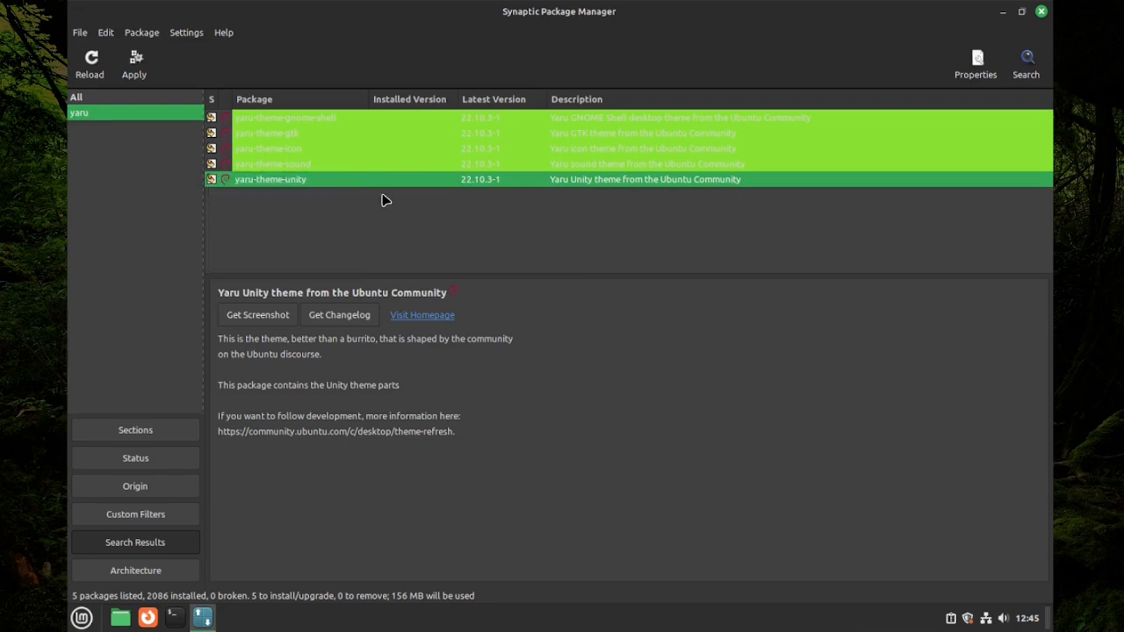
{"action": "right_click", "coordinate": [325, 182]}
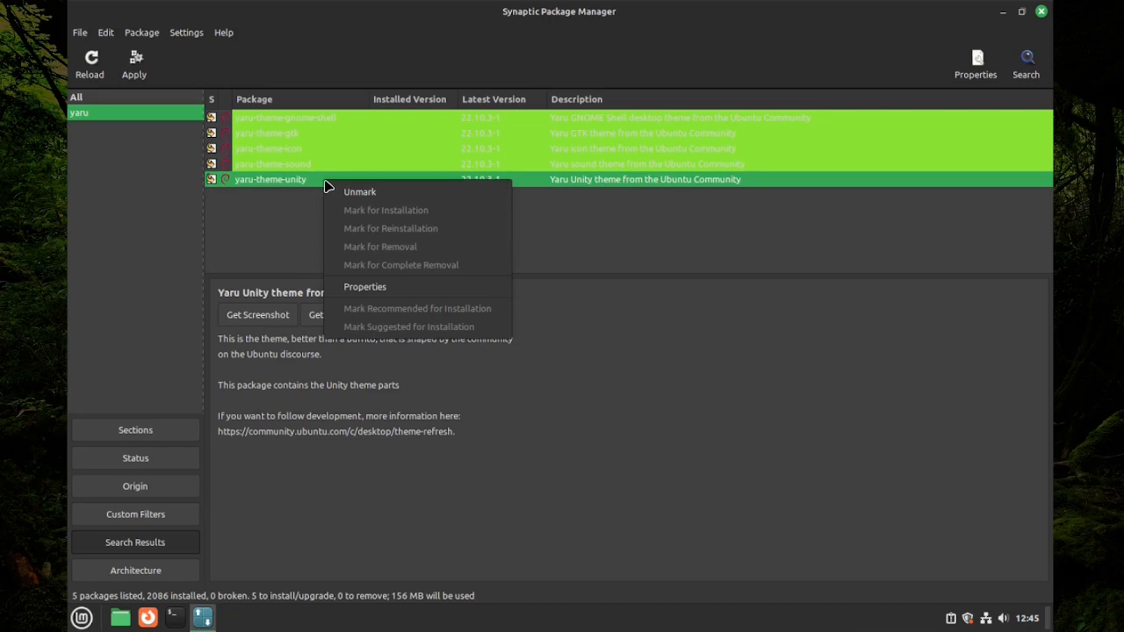
{"action": "left_click", "coordinate": [277, 215]}
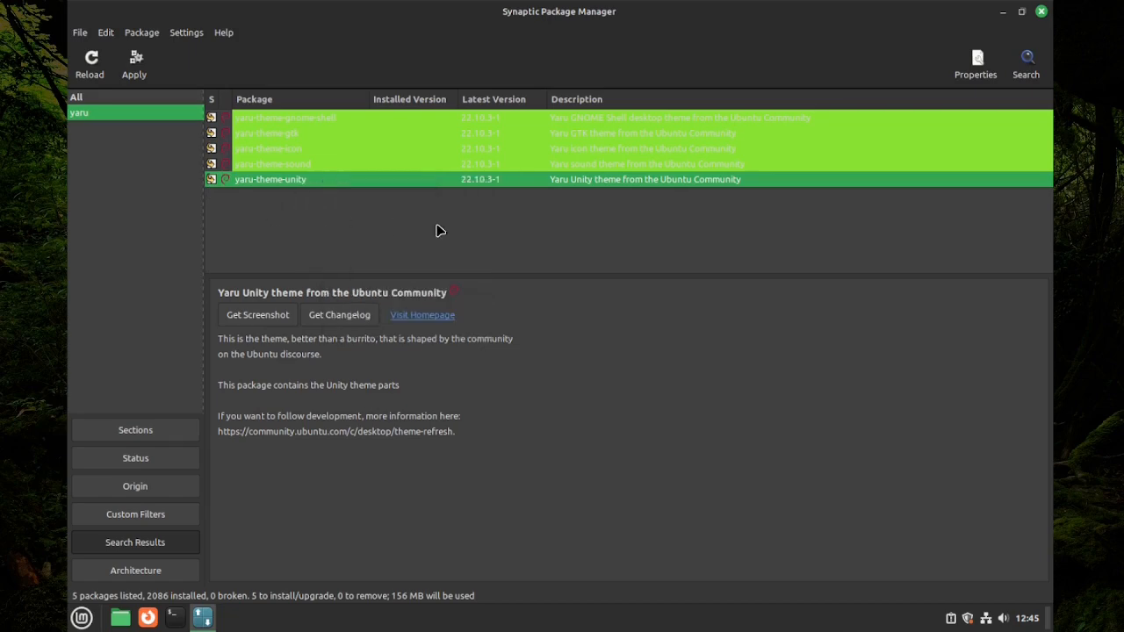
Apply the marked changes, confirm installing the five yaru packages, and close the completion notice
{"action": "left_click", "coordinate": [137, 79]}
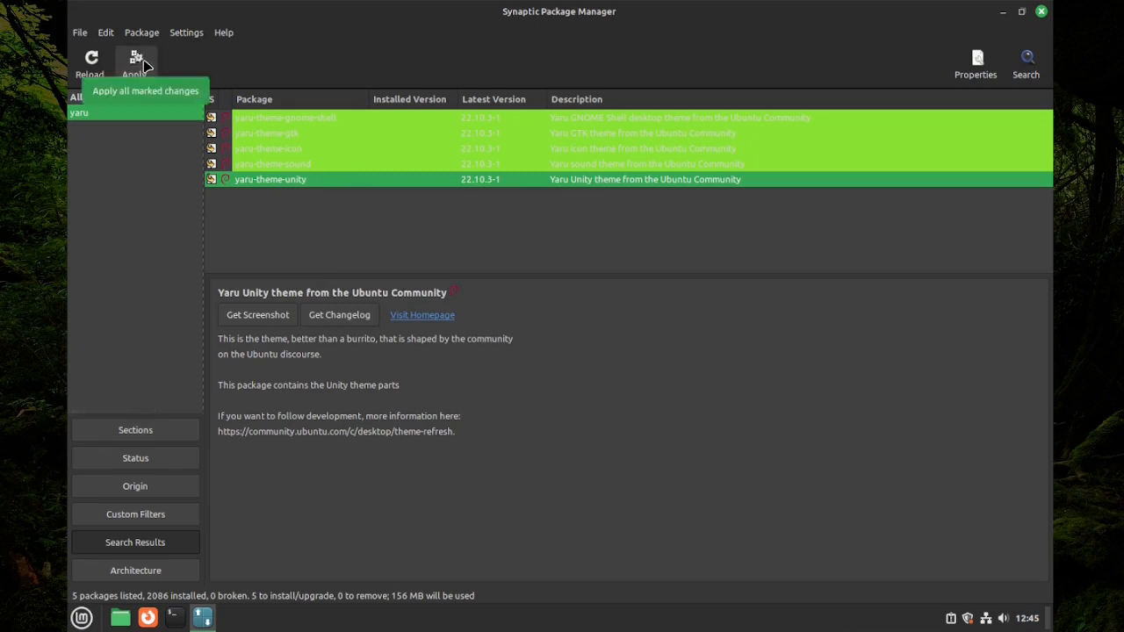
{"action": "left_click", "coordinate": [138, 64]}
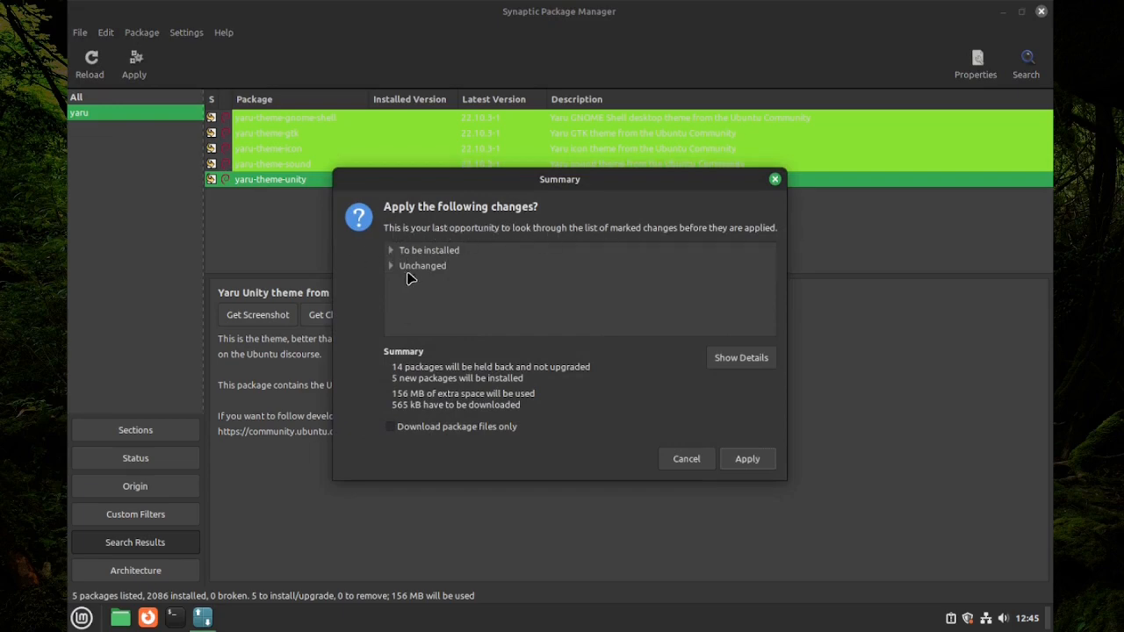
{"action": "left_click", "coordinate": [749, 459]}
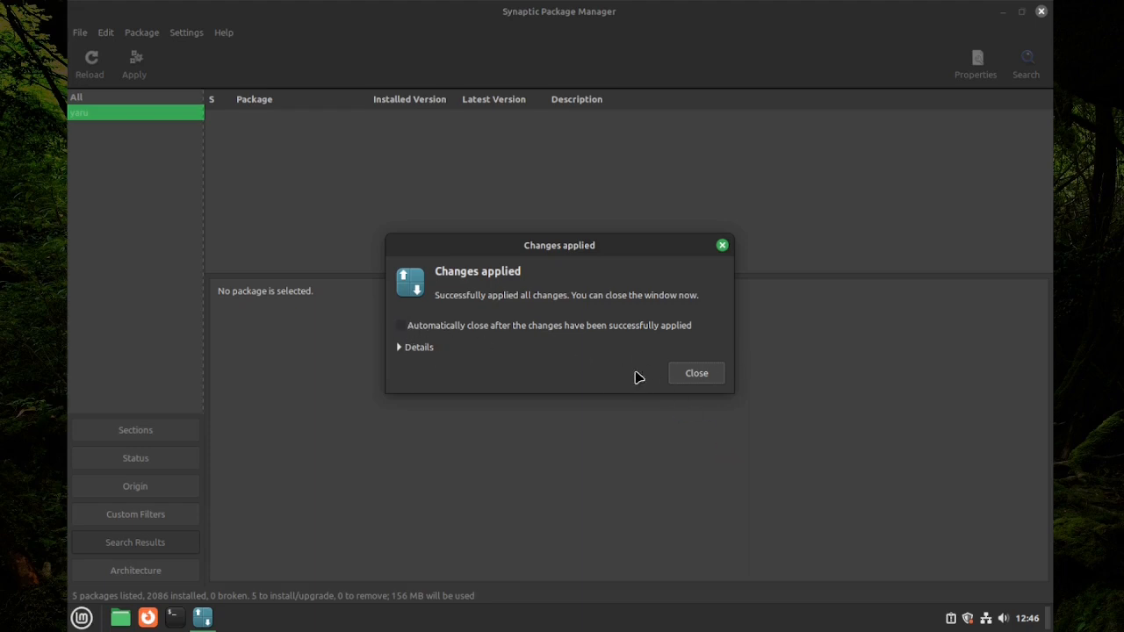
{"action": "left_click", "coordinate": [696, 373]}
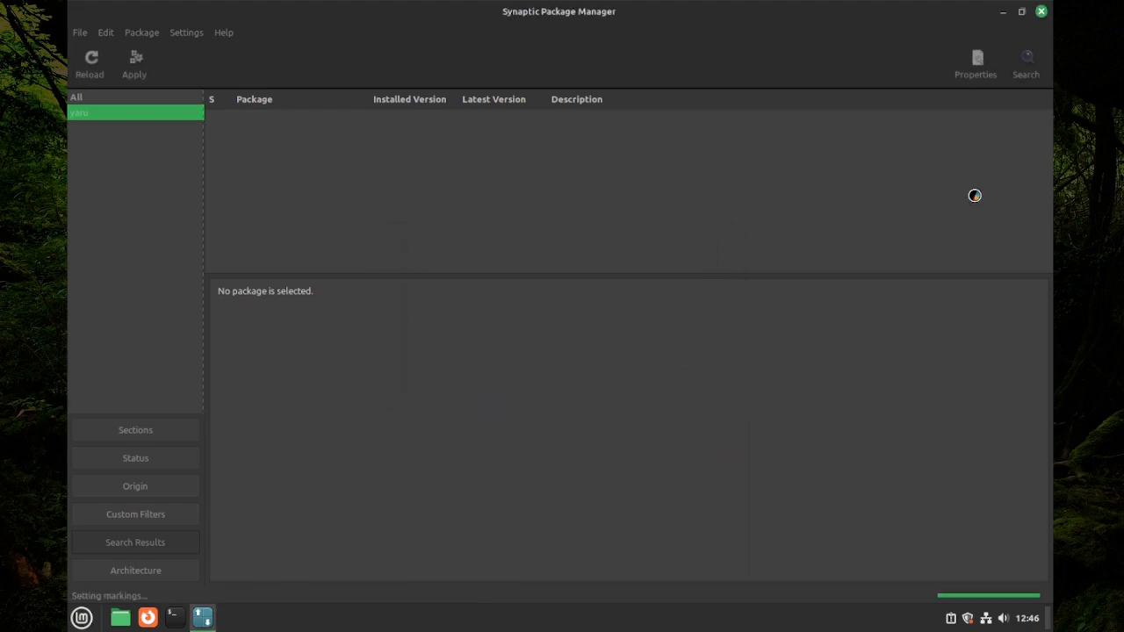
Close Synaptic and launch the Themes settings via menu search 'thl'
{"action": "left_click", "coordinate": [1040, 12]}
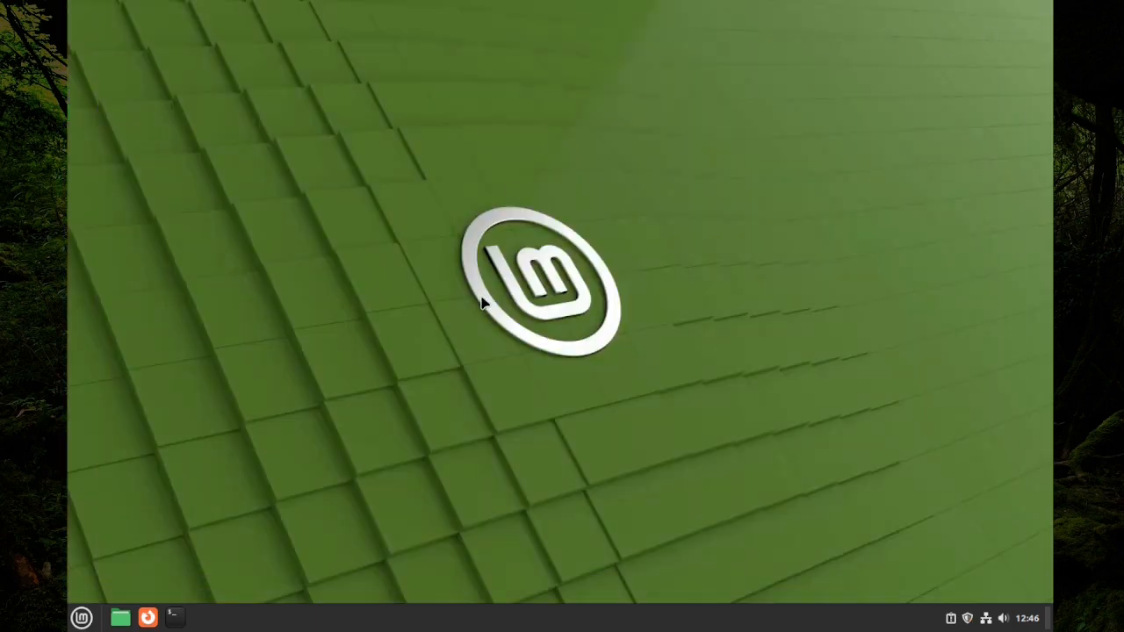
{"action": "key", "text": "super"}
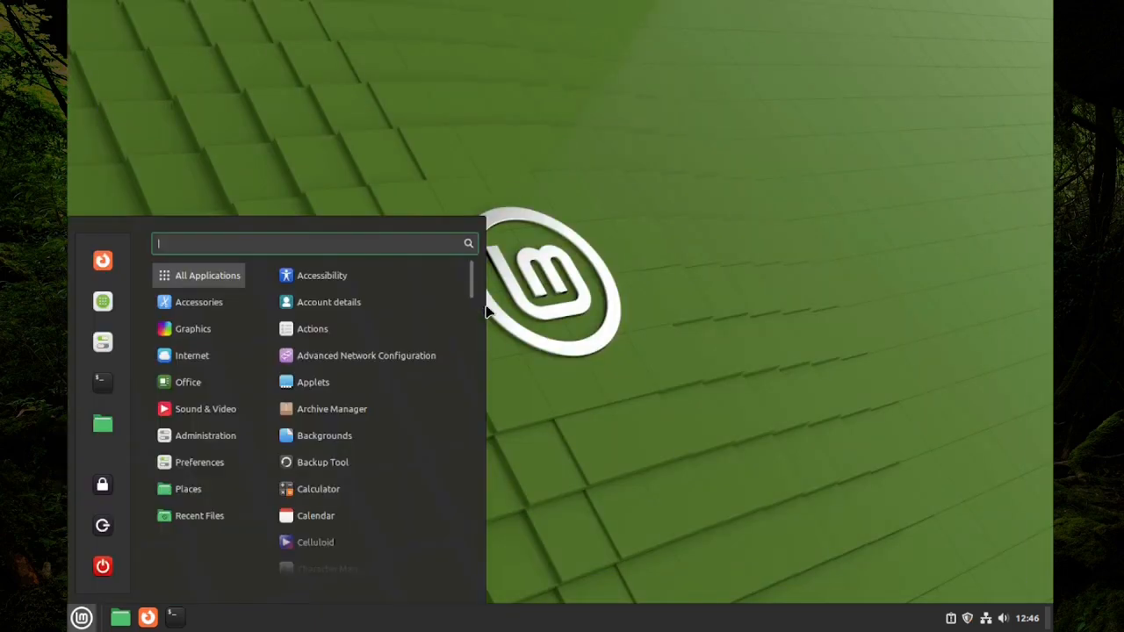
{"action": "type", "text": "thl"}
{"action": "key", "text": "Return"}
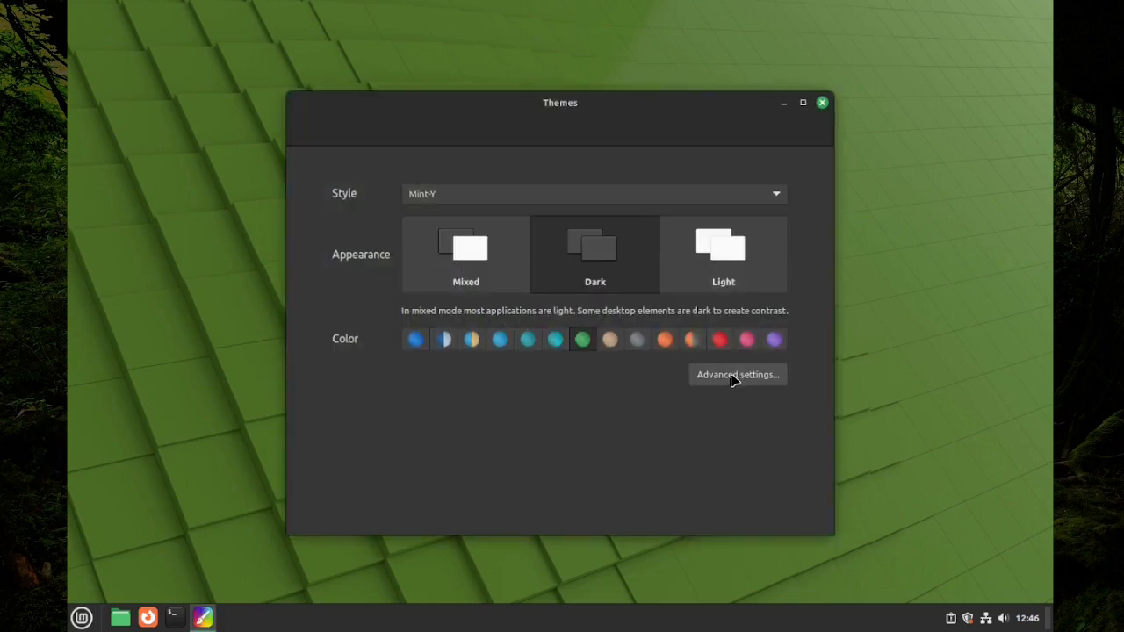
In the advanced settings, set the icon theme to Yaru-olive-dark
{"action": "left_click", "coordinate": [736, 376]}
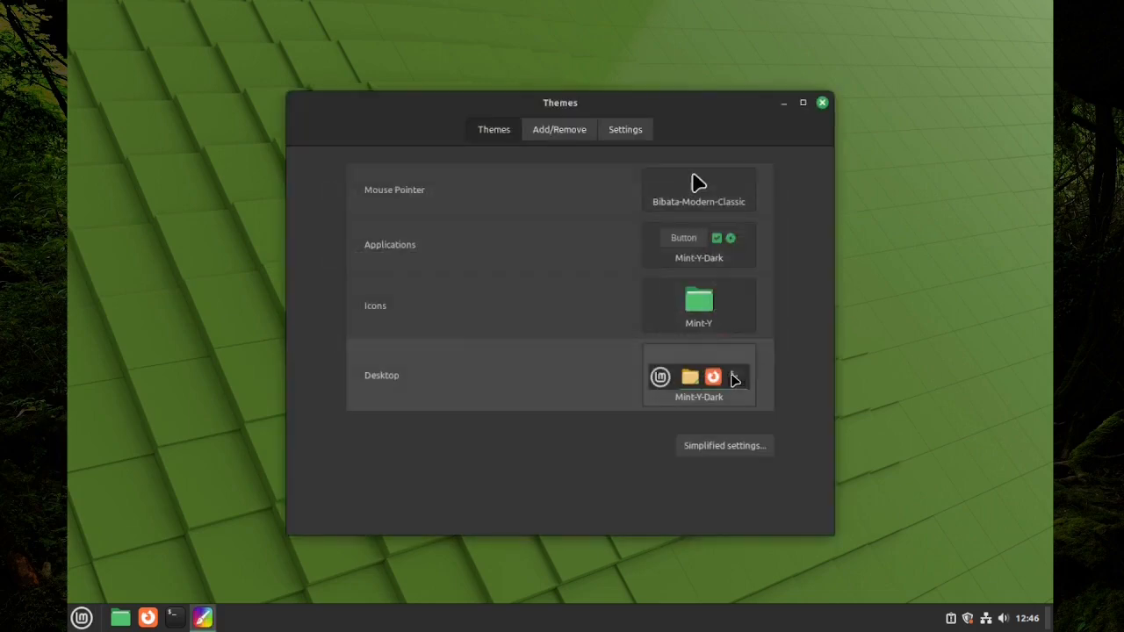
{"action": "left_click", "coordinate": [697, 307]}
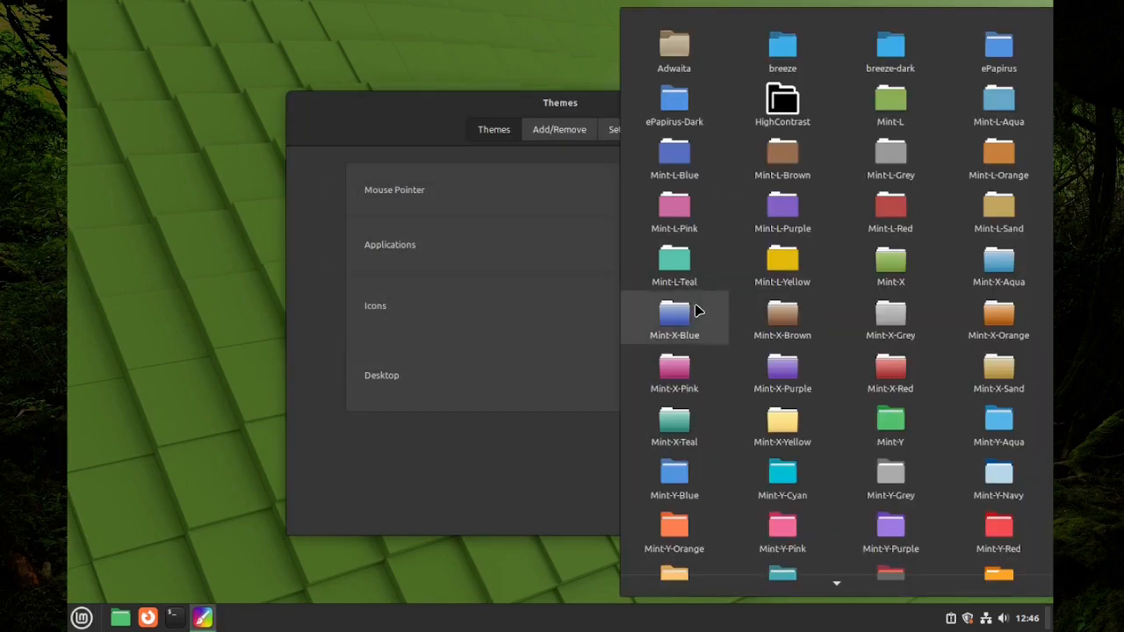
{"action": "scroll", "coordinate": [695, 310], "scroll_direction": "down", "scroll_amount": 10}
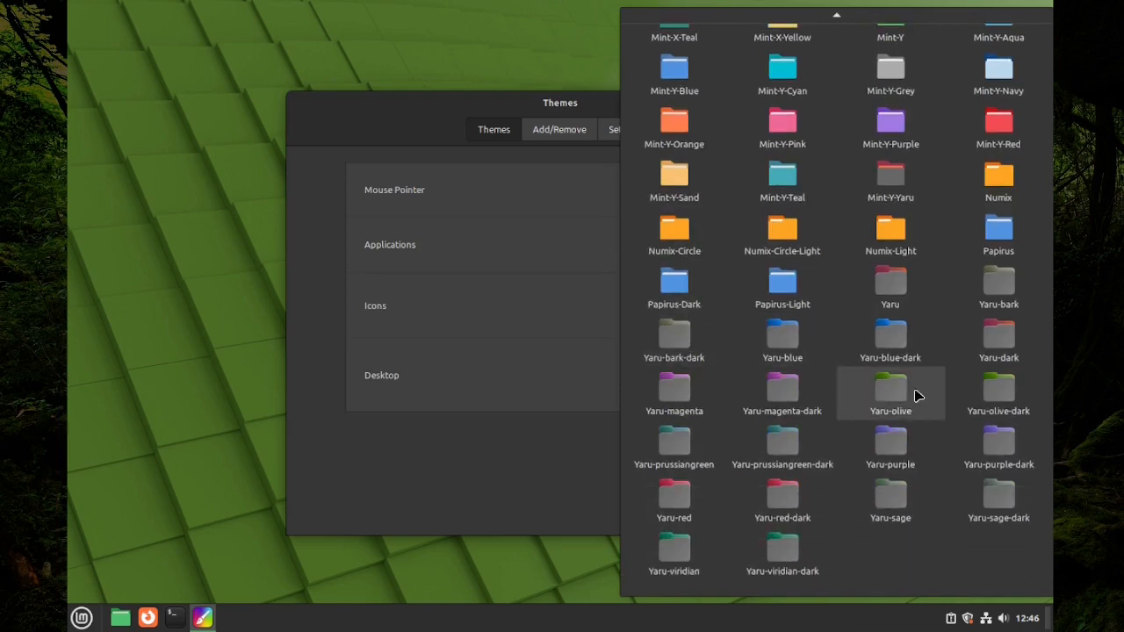
{"action": "left_click", "coordinate": [1004, 396]}
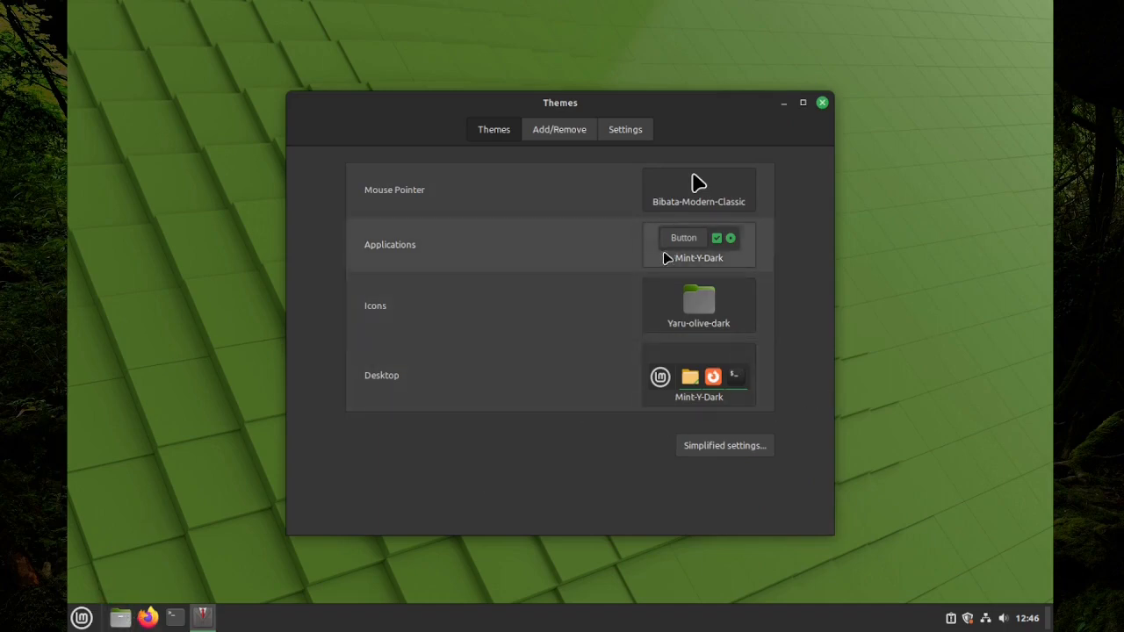
Choose Yaru-olive-dark as the Applications theme, then close the Themes window
{"action": "left_click", "coordinate": [702, 264]}
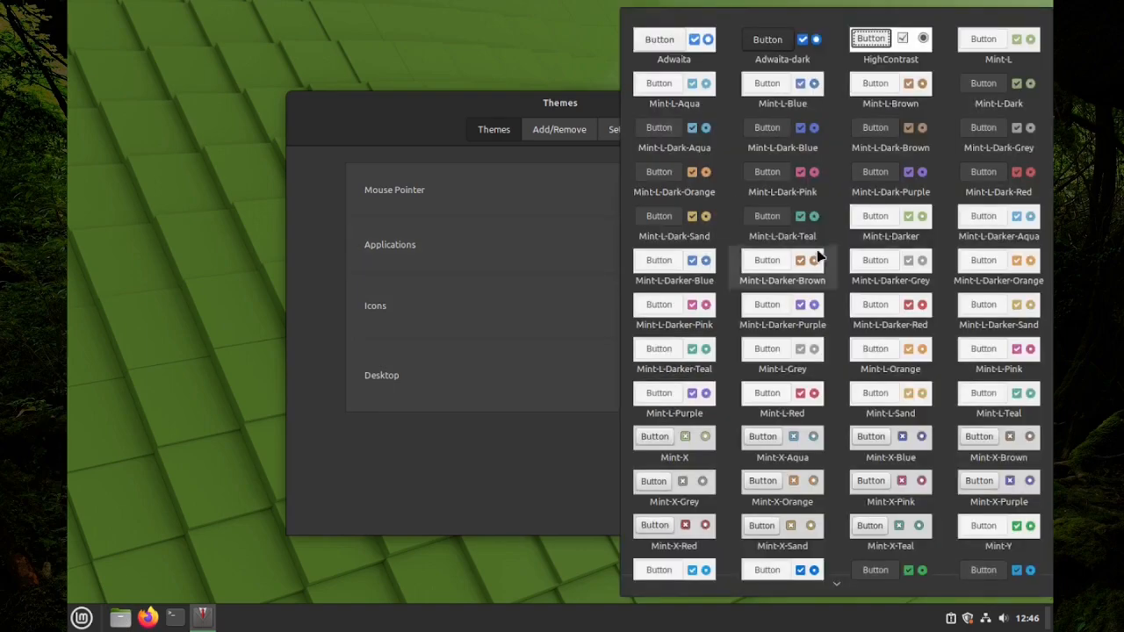
{"action": "scroll", "coordinate": [914, 277], "scroll_direction": "down", "scroll_amount": 3}
{"action": "scroll", "coordinate": [918, 279], "scroll_direction": "down", "scroll_amount": 8}
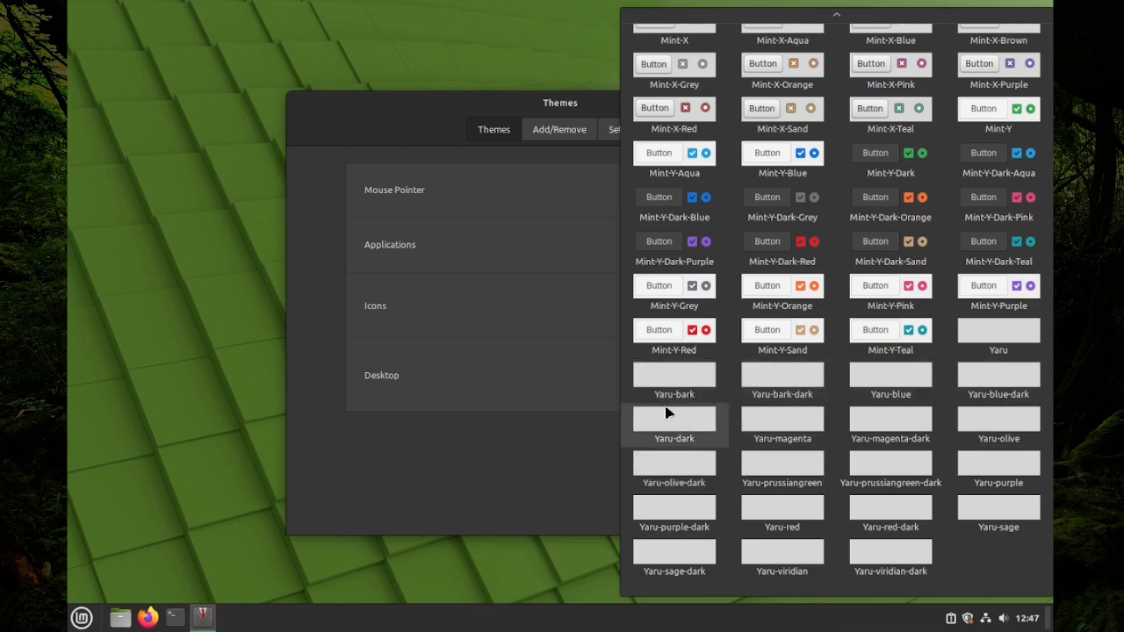
{"action": "left_click", "coordinate": [687, 474]}
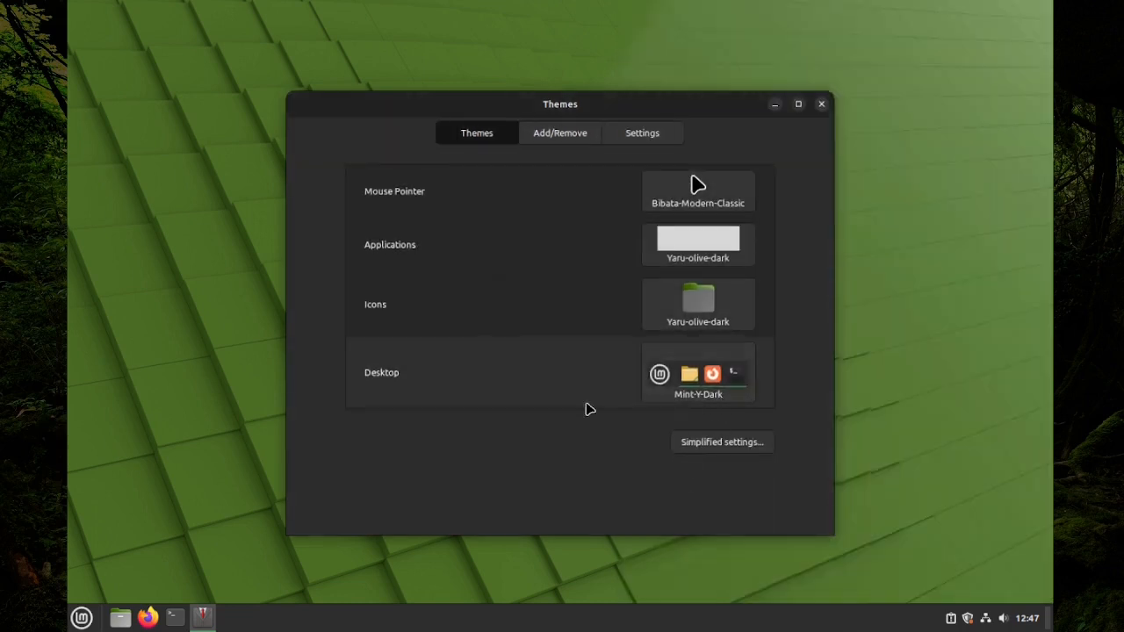
{"action": "left_click", "coordinate": [821, 104]}
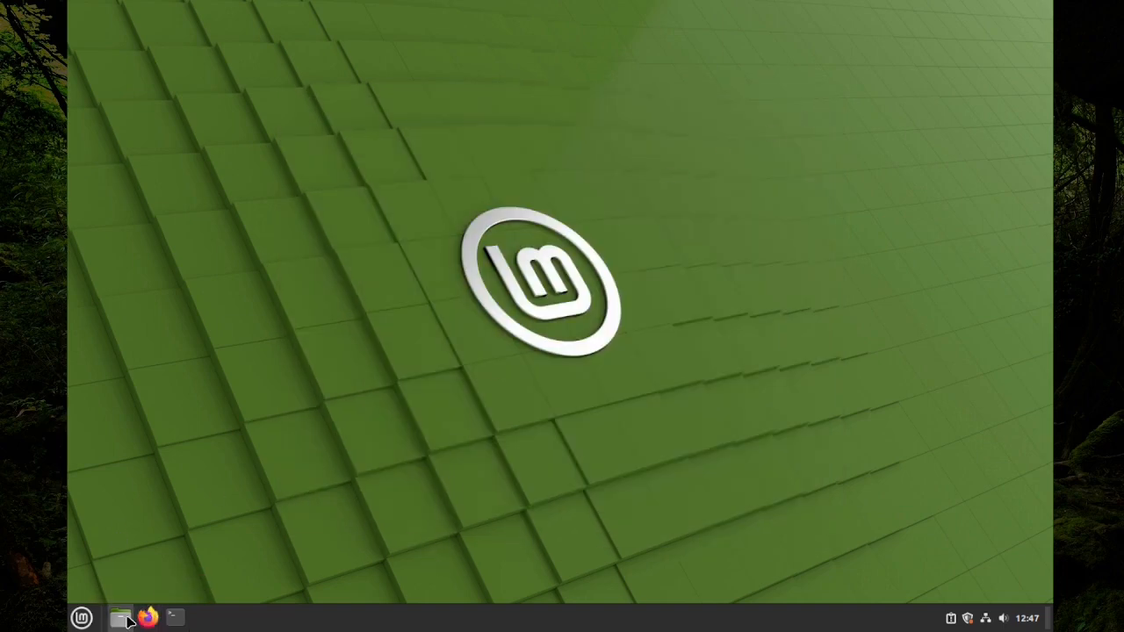
Reopen the Themes settings from the menu search 'th'
{"action": "key", "text": "super"}
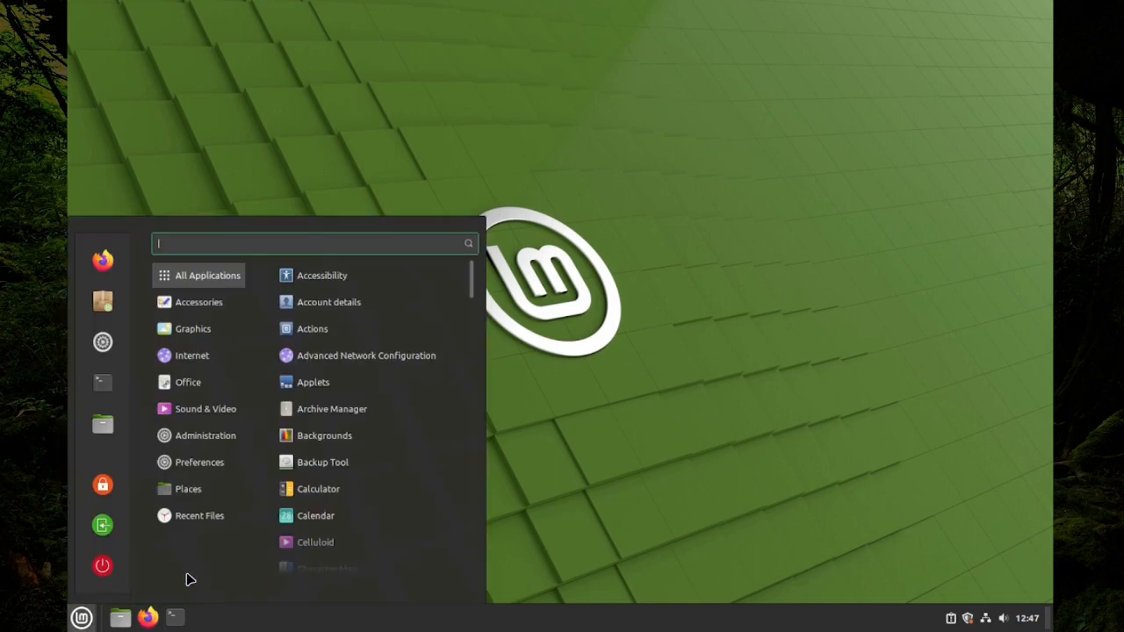
{"action": "type", "text": "th"}
{"action": "key", "text": "Return"}
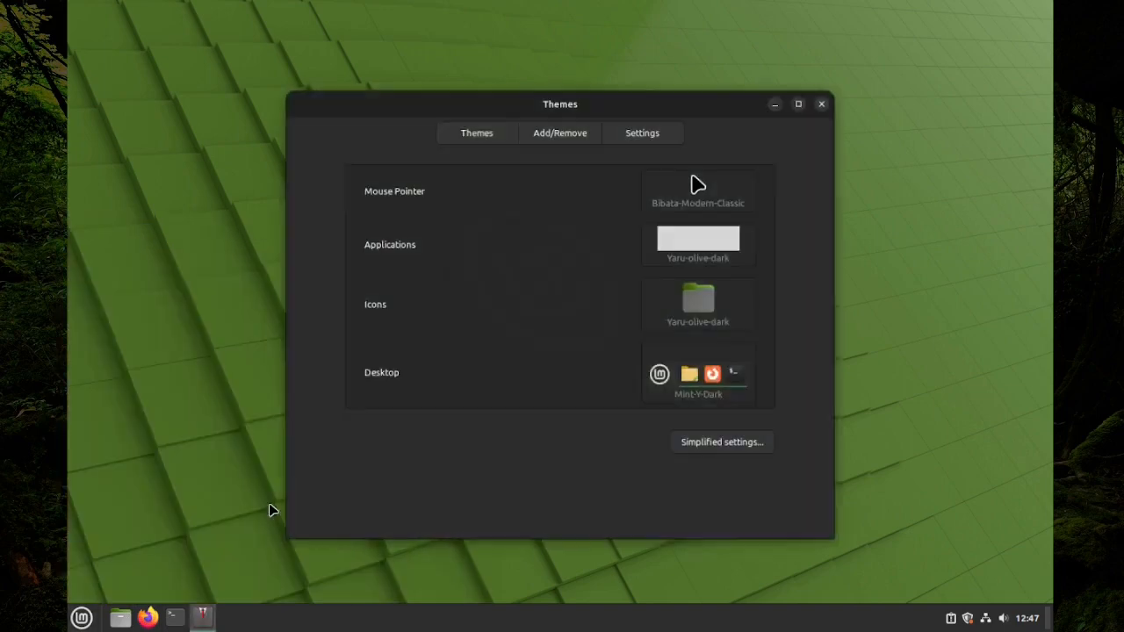
Leave the desktop theme on Mint-Y-Dark and set the mouse pointer theme to Yaru
{"action": "left_click", "coordinate": [702, 386]}
{"action": "scroll", "coordinate": [705, 384], "scroll_direction": "down", "scroll_amount": 6}
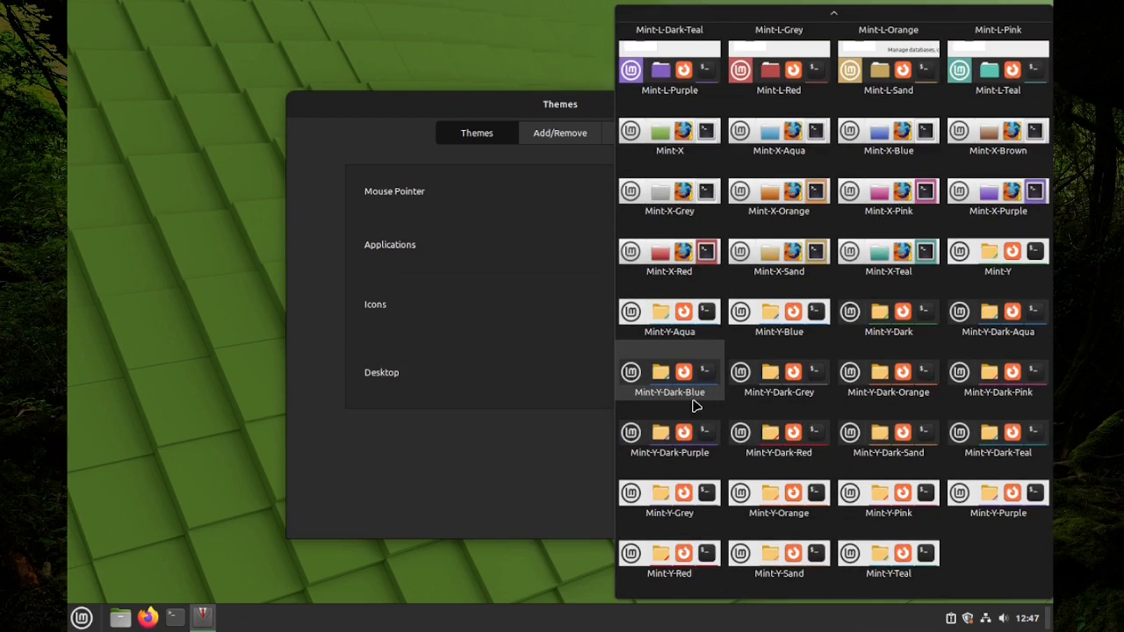
{"action": "scroll", "coordinate": [691, 401], "scroll_direction": "up", "scroll_amount": 5}
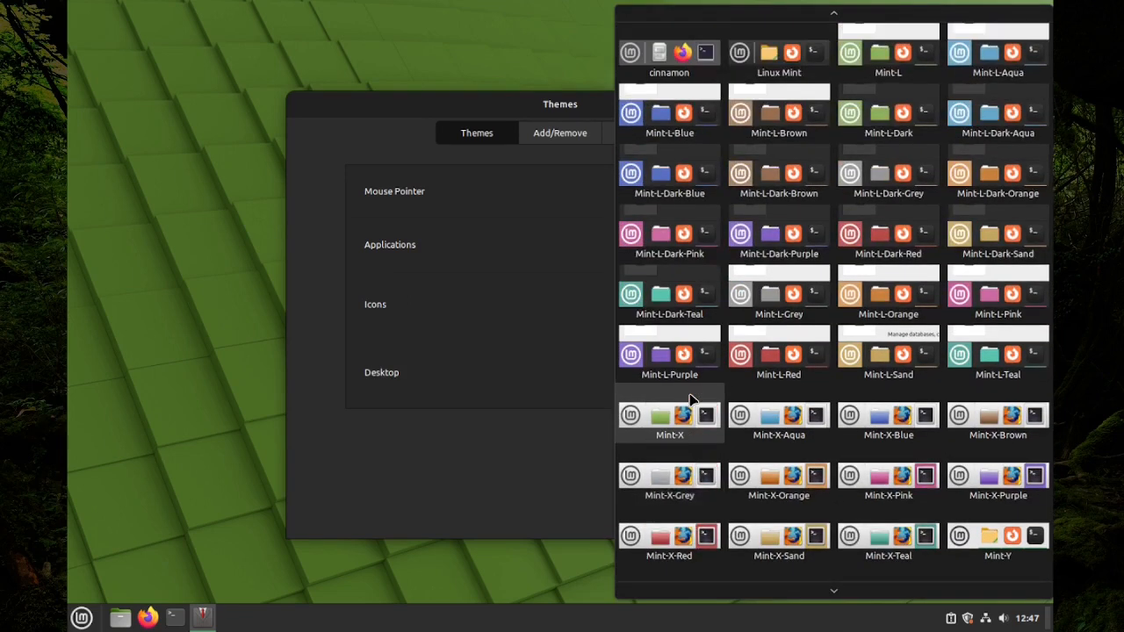
{"action": "key", "text": "Escape"}
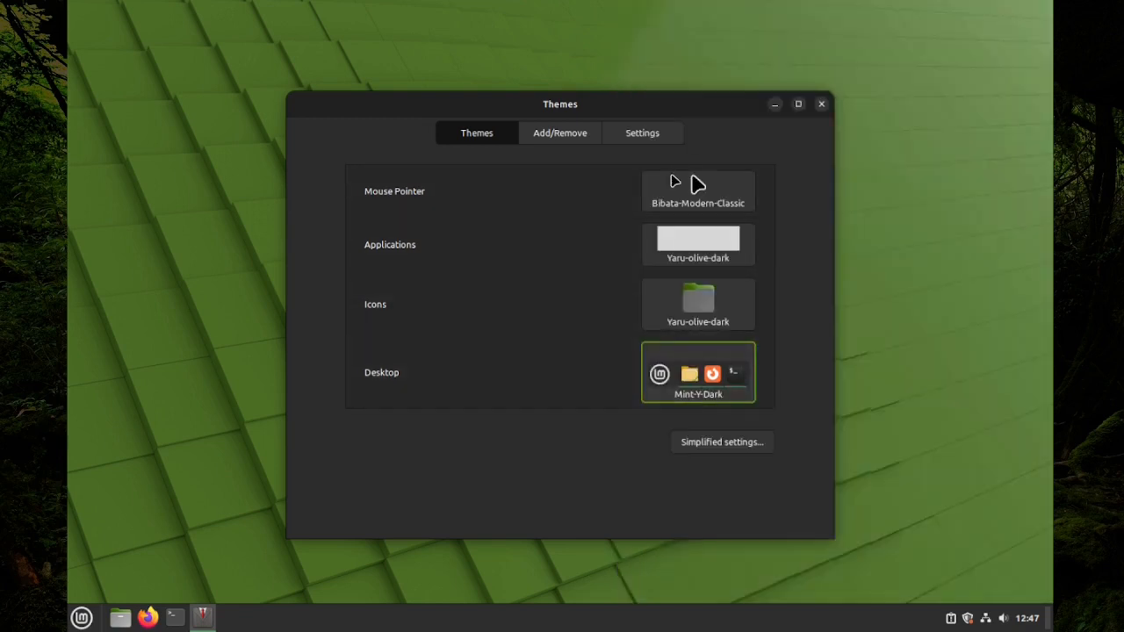
{"action": "left_click", "coordinate": [694, 184]}
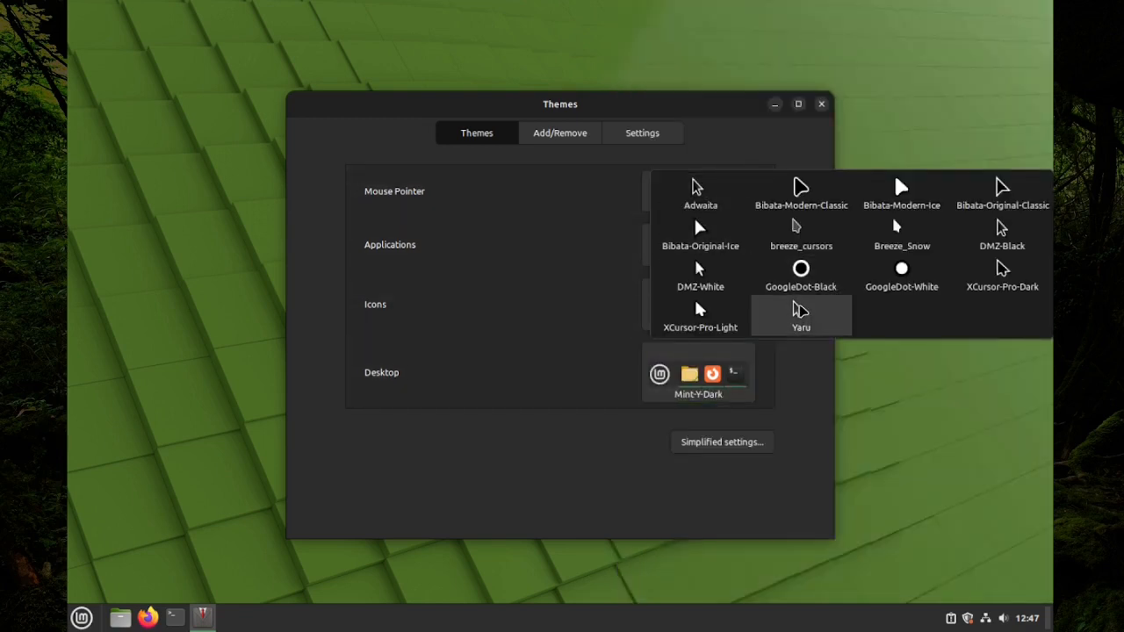
{"action": "left_click", "coordinate": [798, 314]}
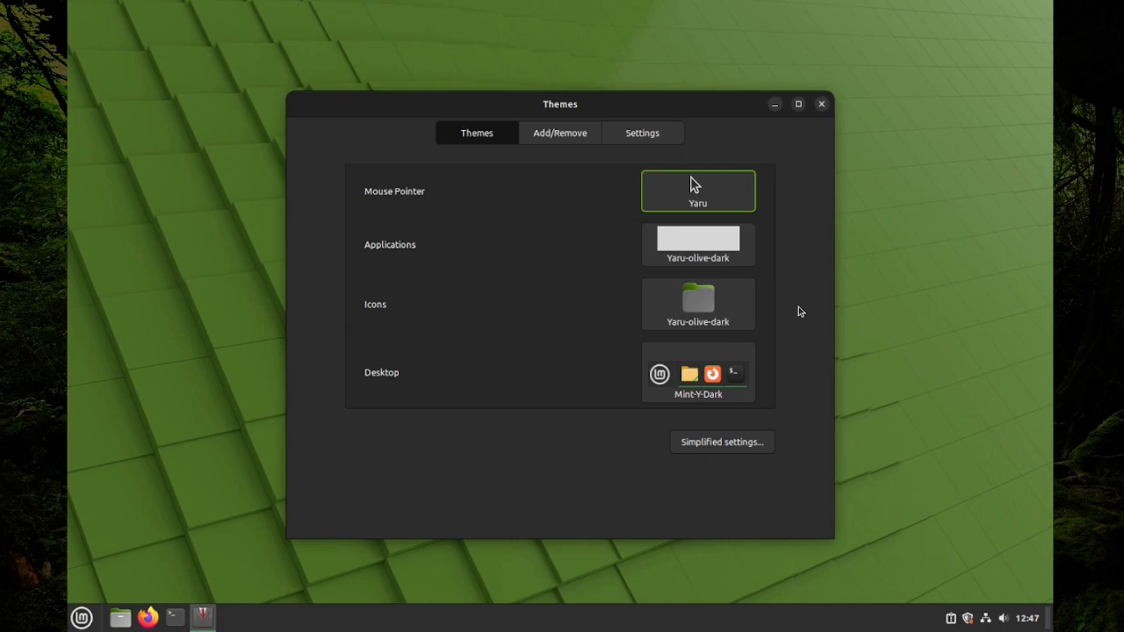
Close Themes, open Nemo at Home, and select Documents, Downloads, Music and Pictures
{"action": "left_click", "coordinate": [821, 103]}
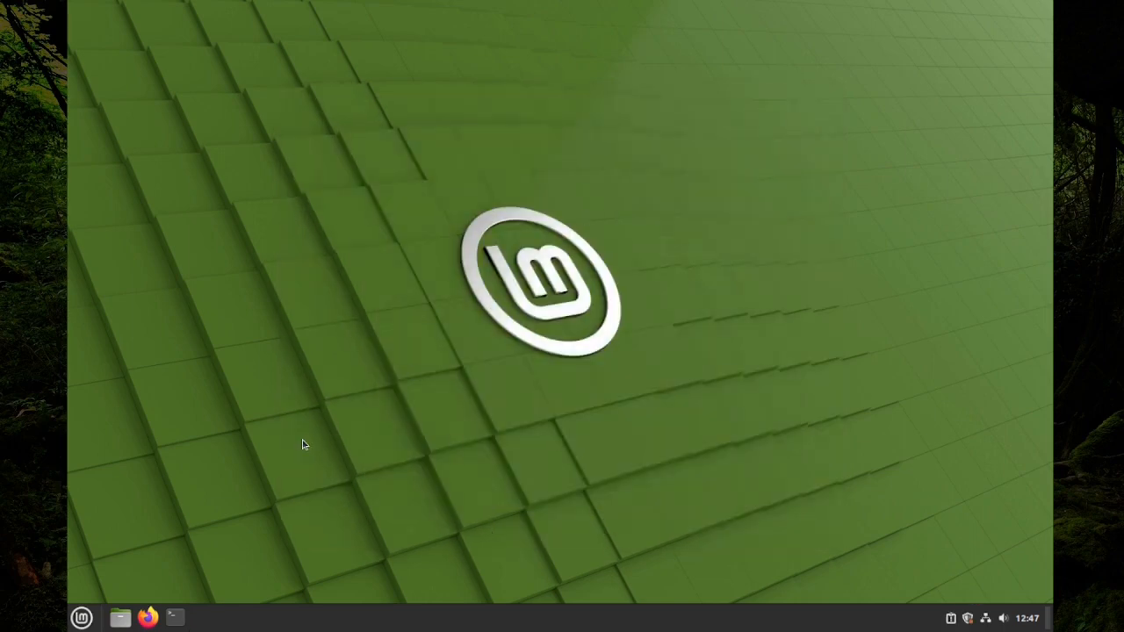
{"action": "left_click", "coordinate": [120, 618]}
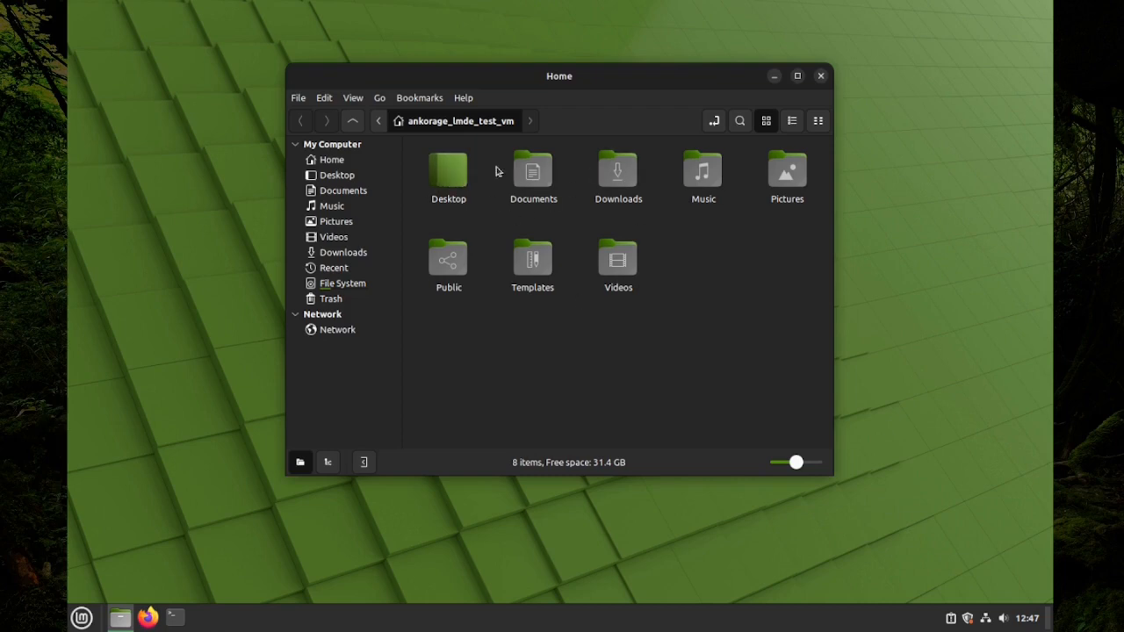
{"action": "left_click", "coordinate": [537, 172]}
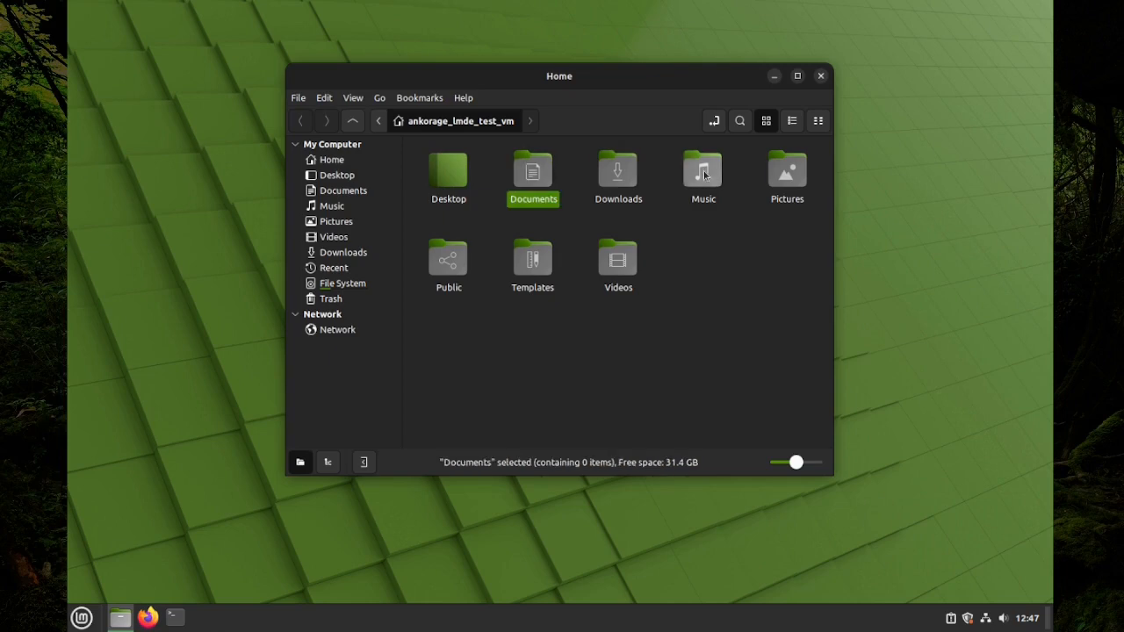
{"action": "left_click", "coordinate": [608, 171]}
{"action": "left_click", "coordinate": [702, 172]}
{"action": "left_click", "coordinate": [787, 178]}
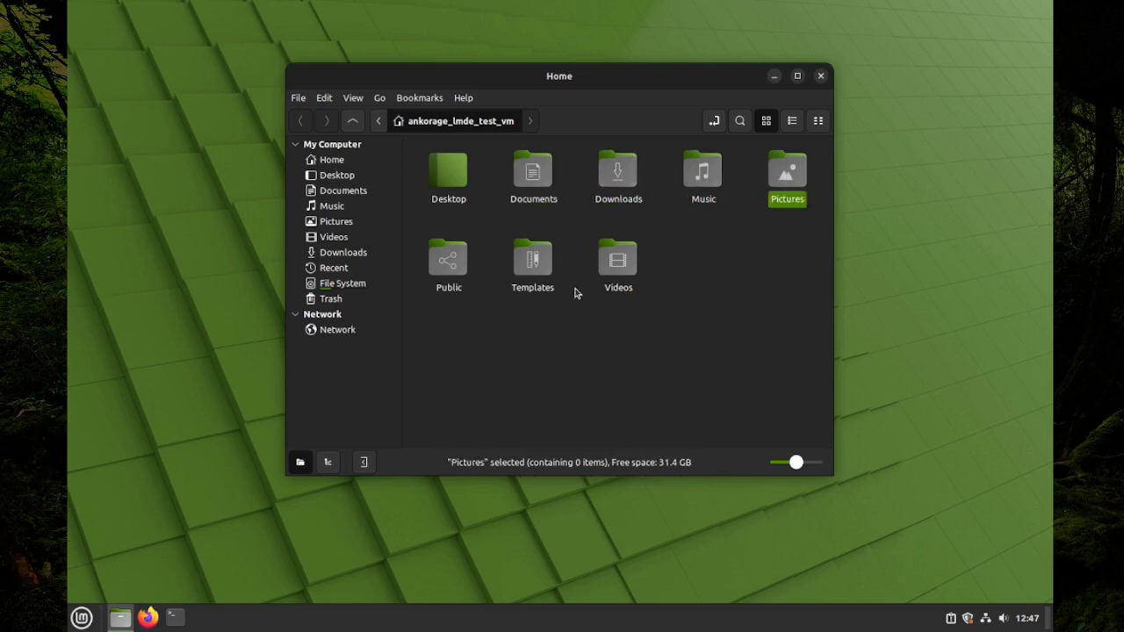
Open Documents, Pictures and Public in turn, returning to Home after each
{"action": "double_click", "coordinate": [532, 172]}
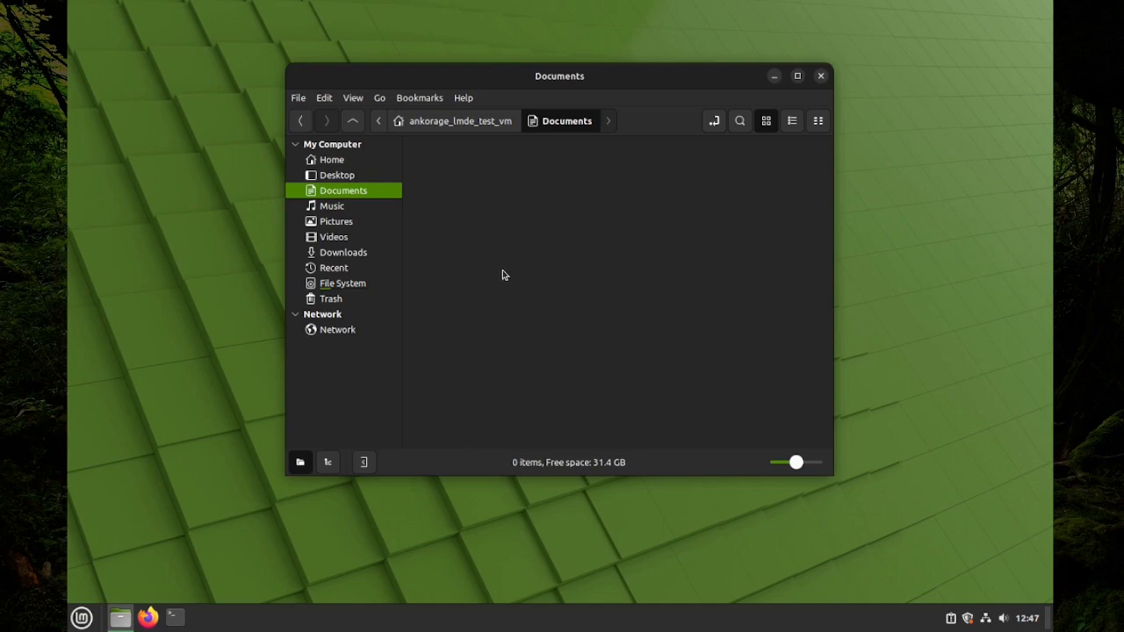
{"action": "left_click", "coordinate": [494, 127]}
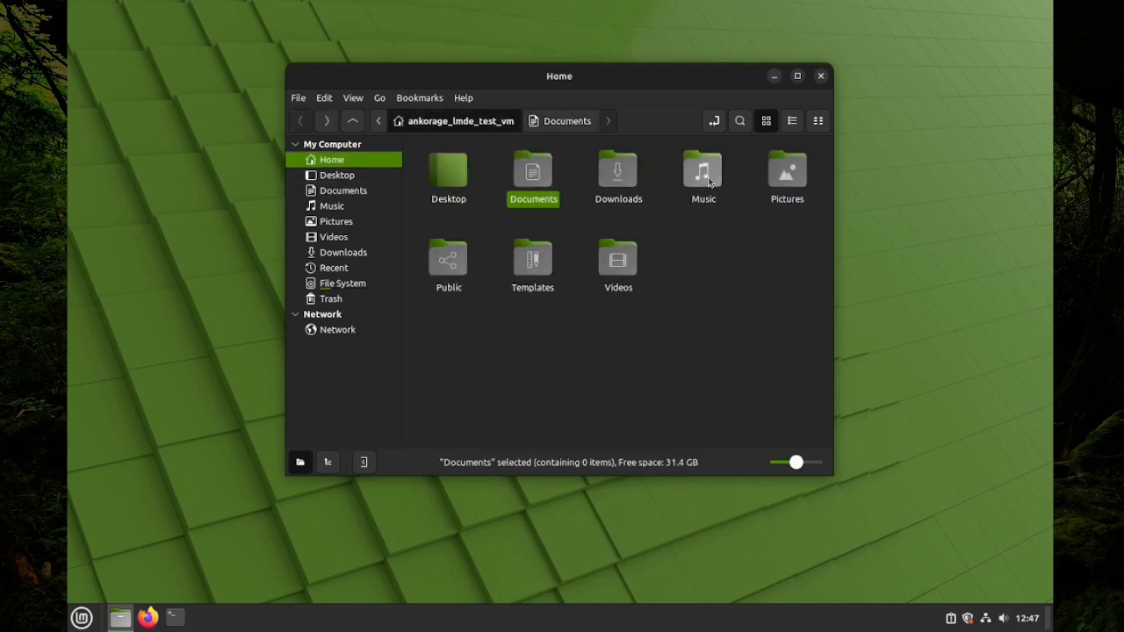
{"action": "double_click", "coordinate": [788, 174]}
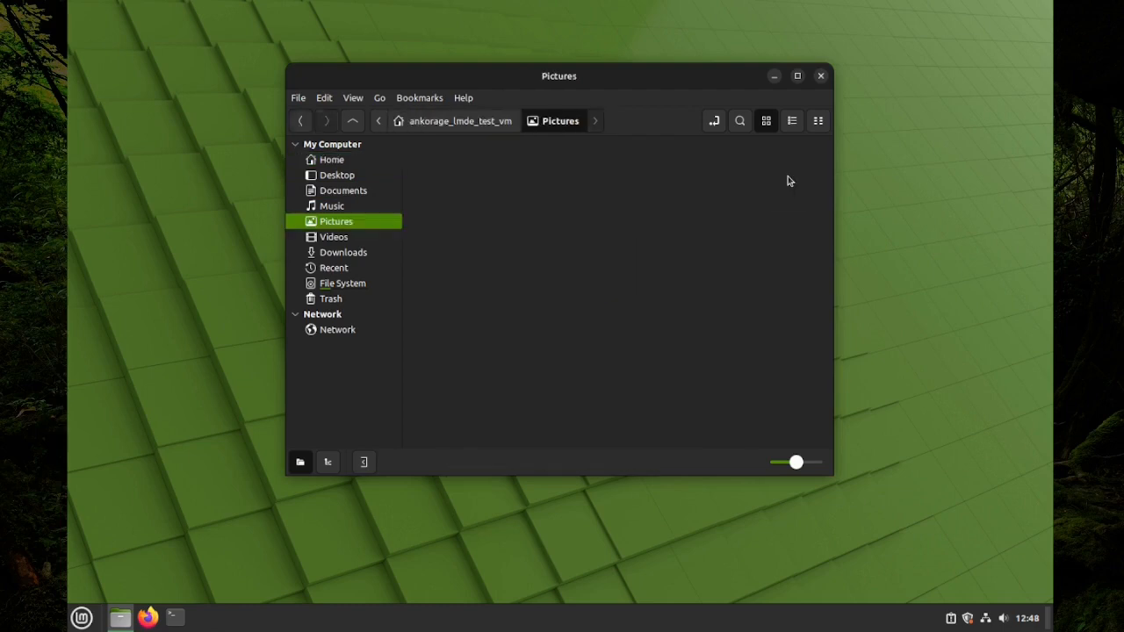
{"action": "left_click", "coordinate": [477, 121]}
{"action": "double_click", "coordinate": [454, 262]}
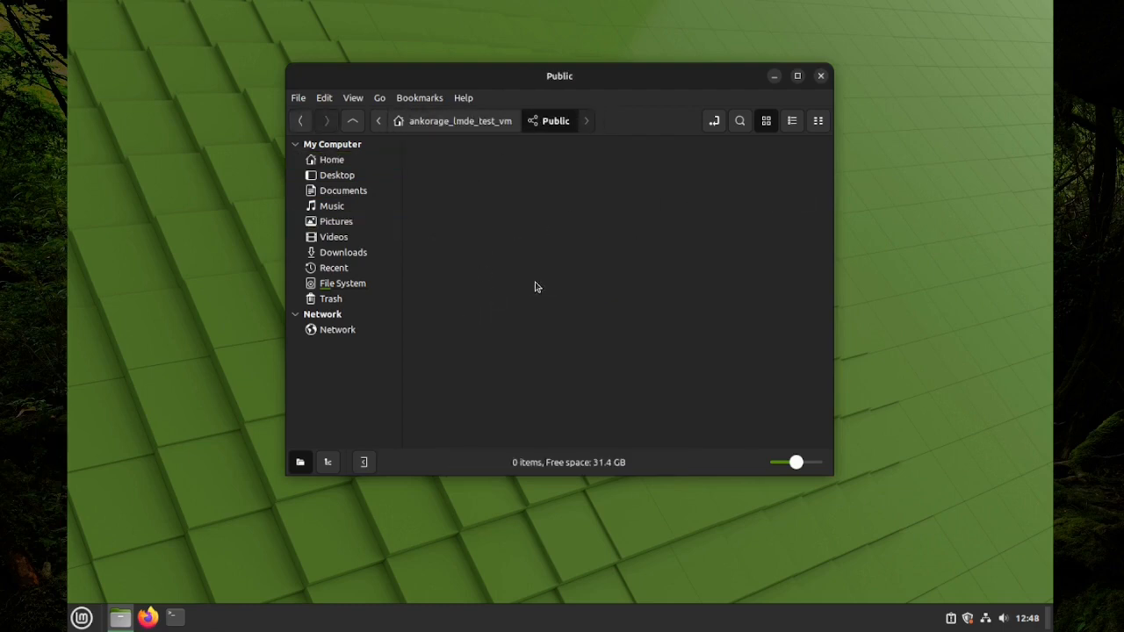
{"action": "left_click", "coordinate": [479, 123]}
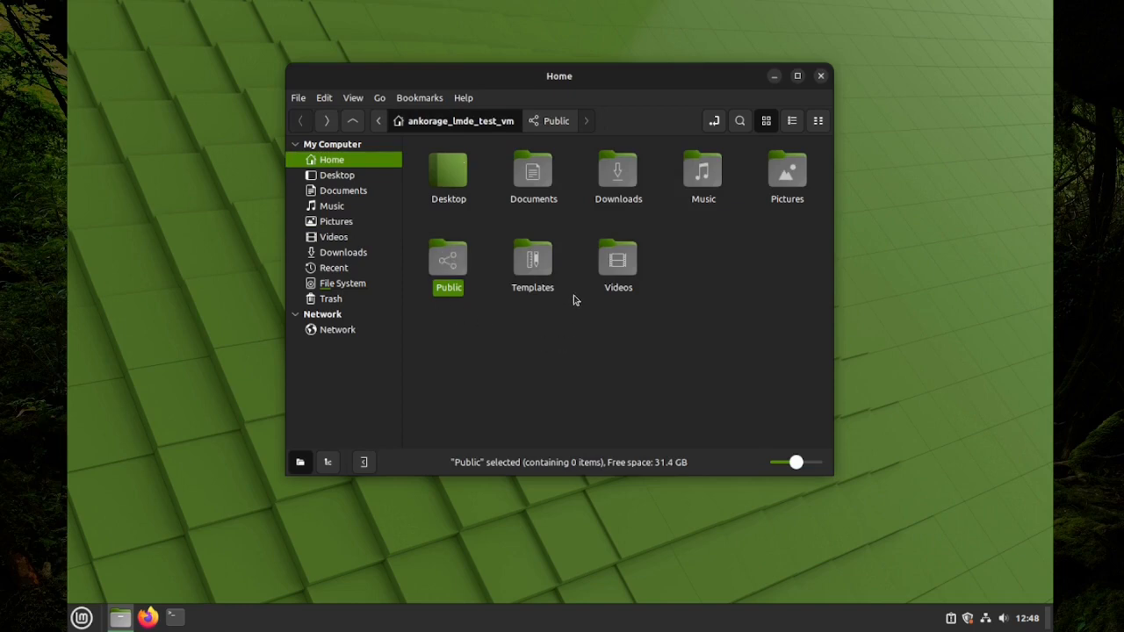
Open Templates and Videos, returning to Home after each
{"action": "double_click", "coordinate": [535, 263]}
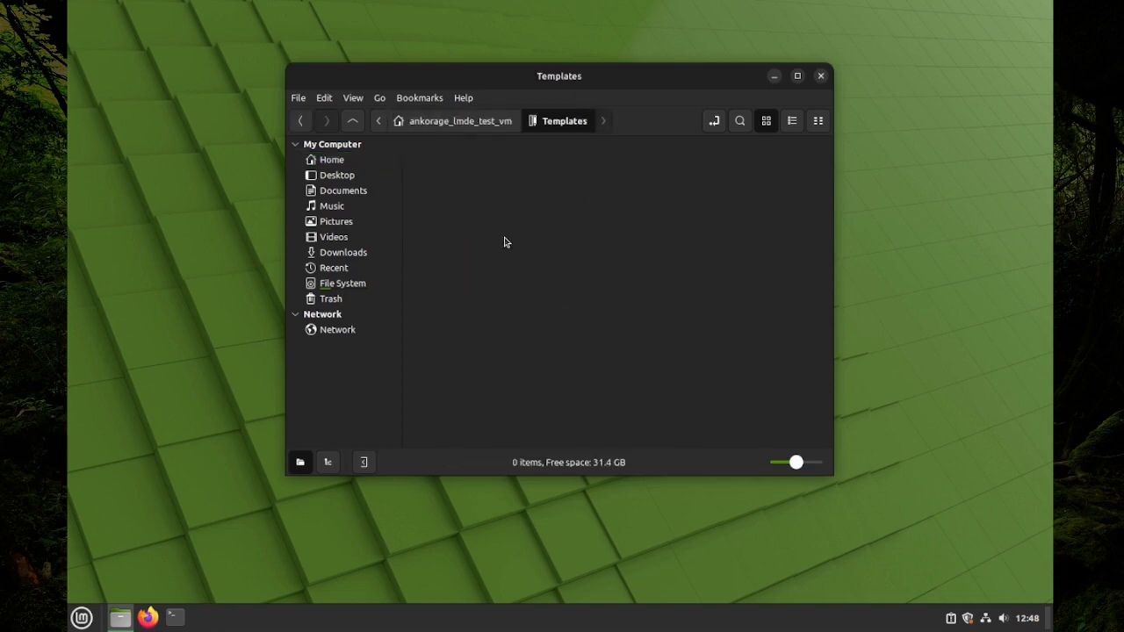
{"action": "left_click", "coordinate": [477, 123]}
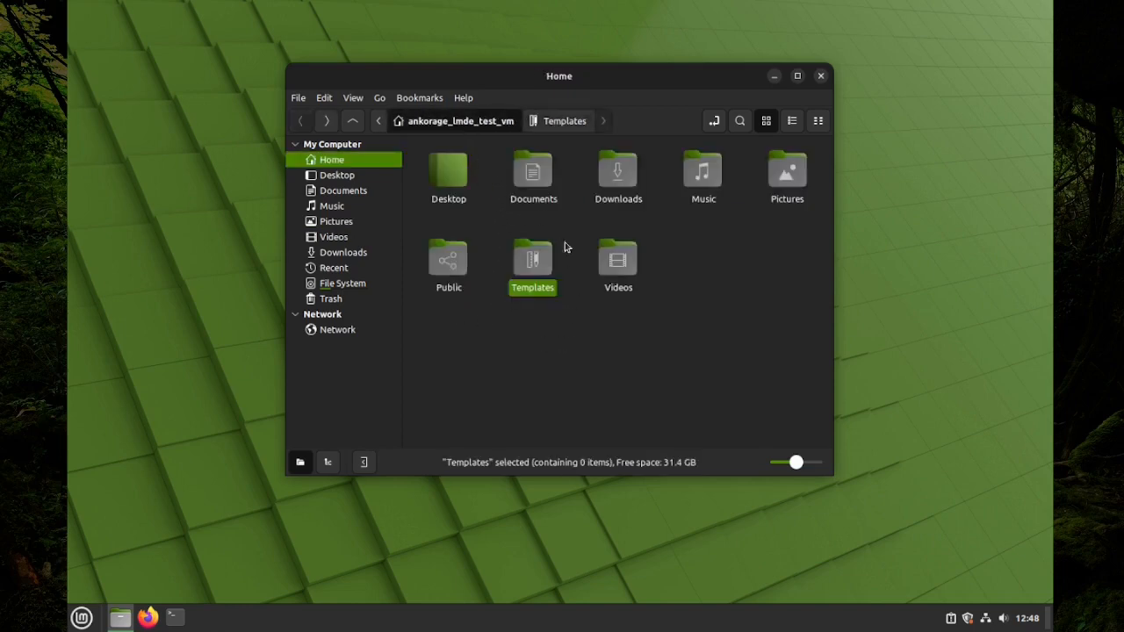
{"action": "double_click", "coordinate": [618, 265]}
{"action": "left_click", "coordinate": [444, 122]}
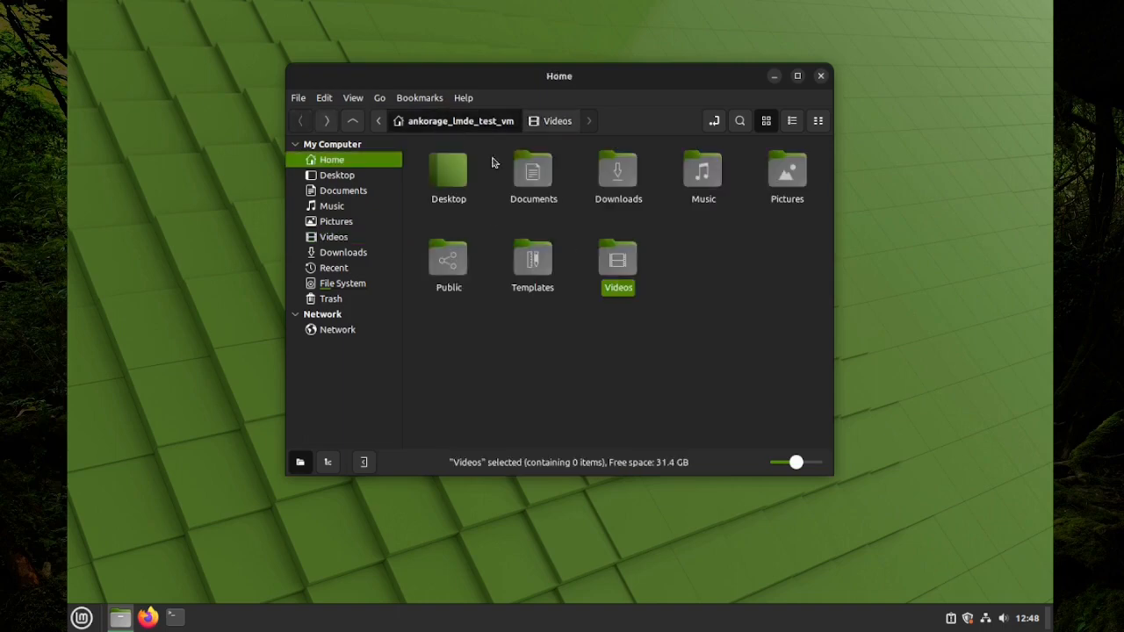